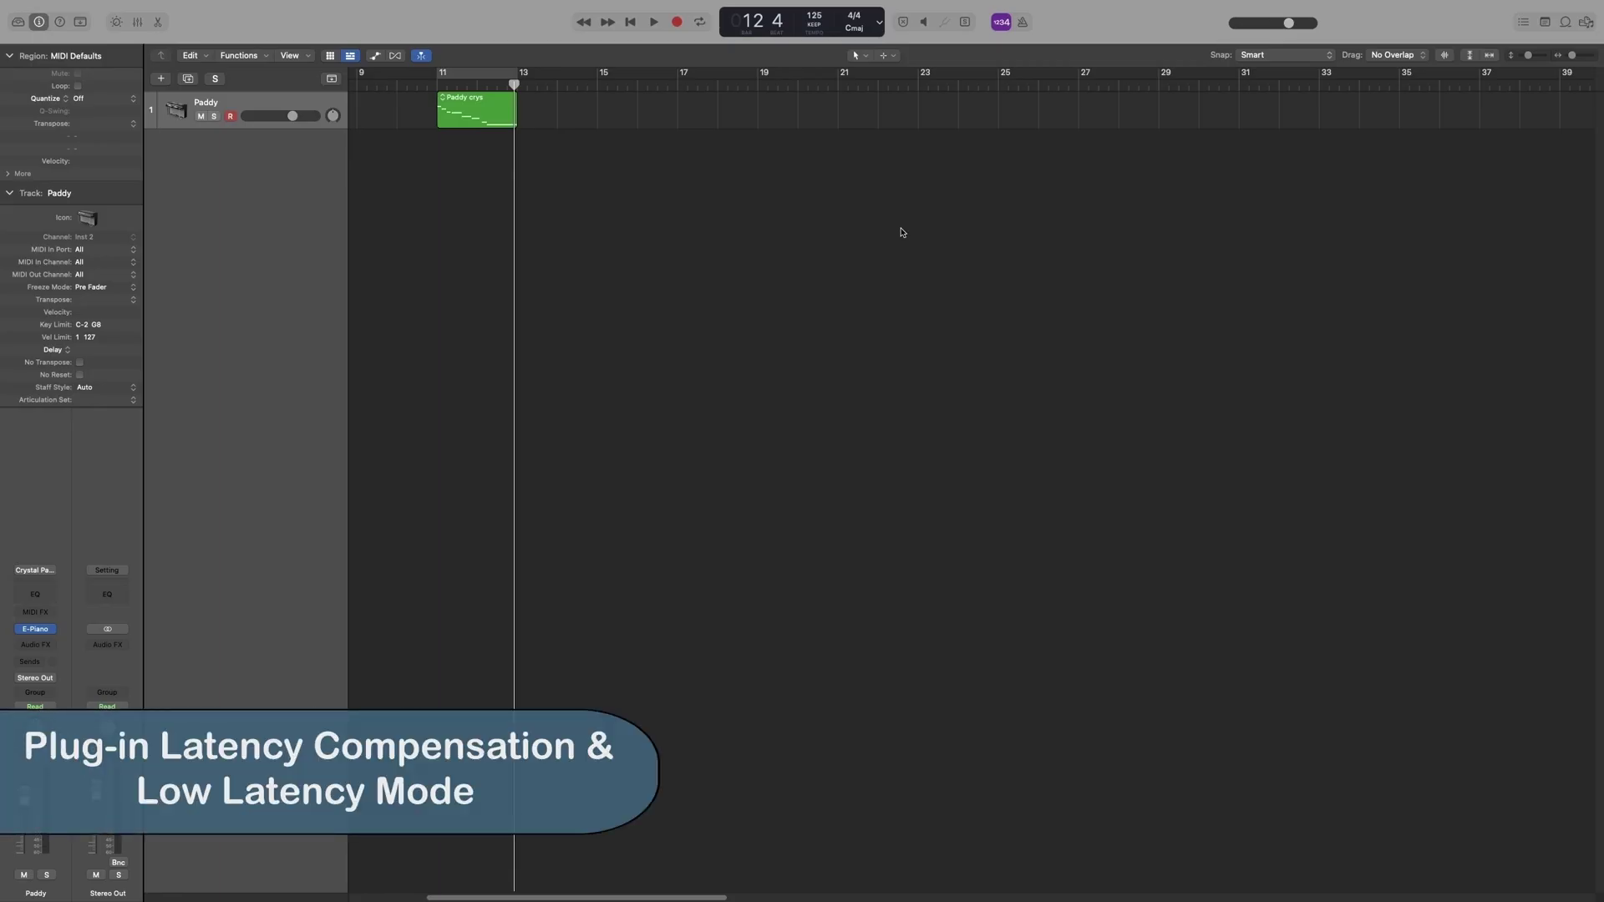
- Toggle Low Latency Mode on and off, then confirm the I/O buffer size stays at 512 samples
{"action": "left_click", "coordinate": [925, 24]}
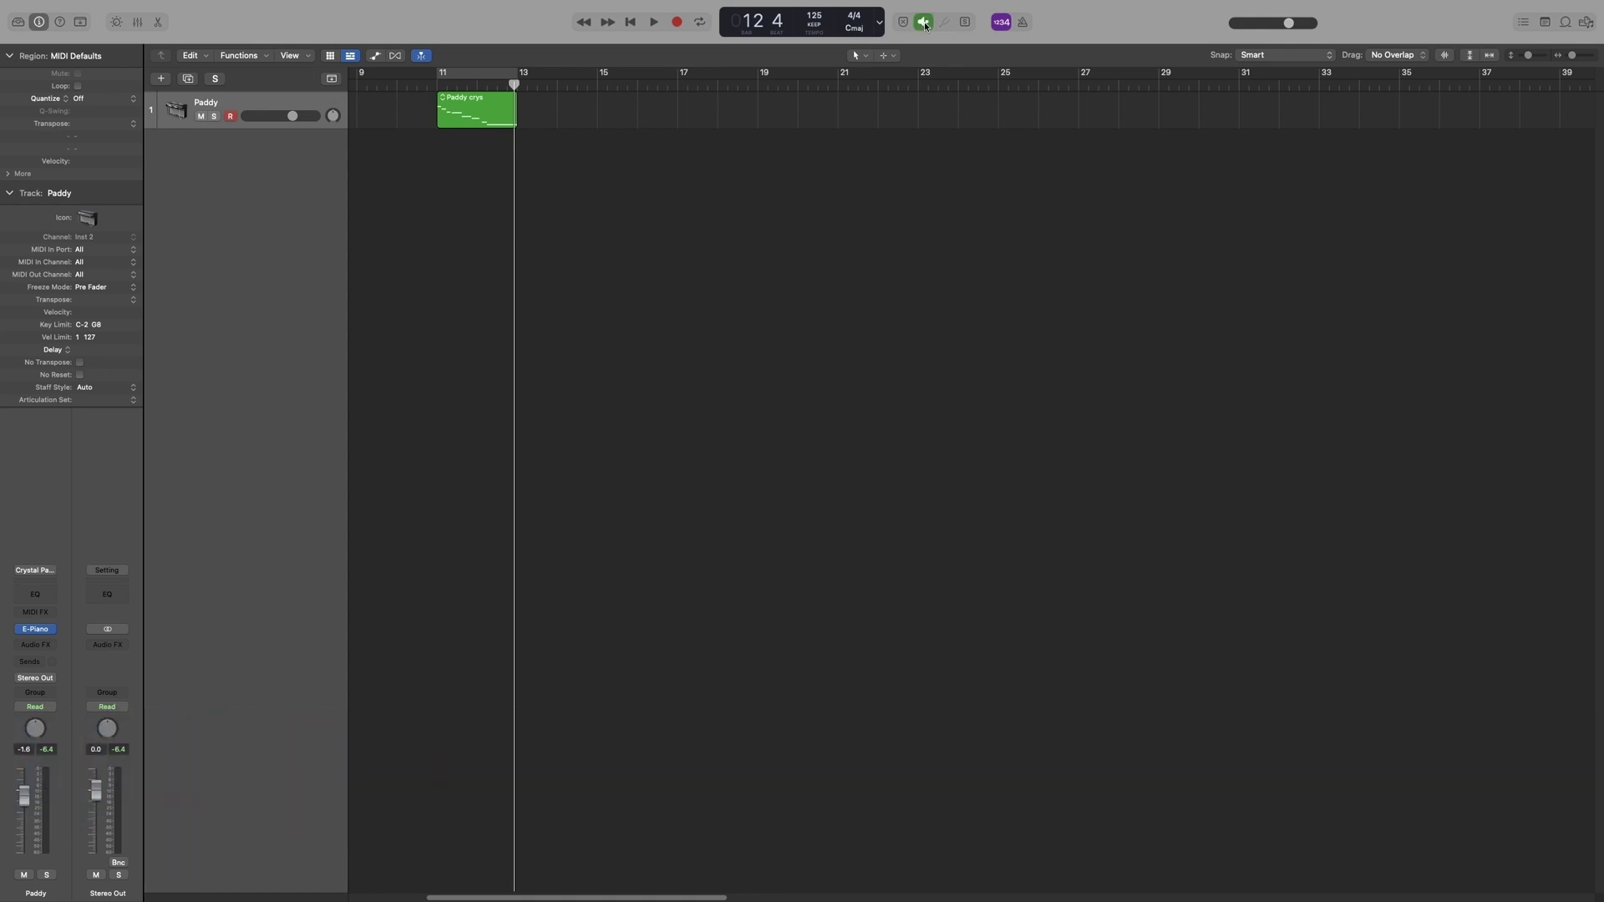
{"action": "left_click", "coordinate": [925, 24]}
{"action": "key", "text": "super+comma"}
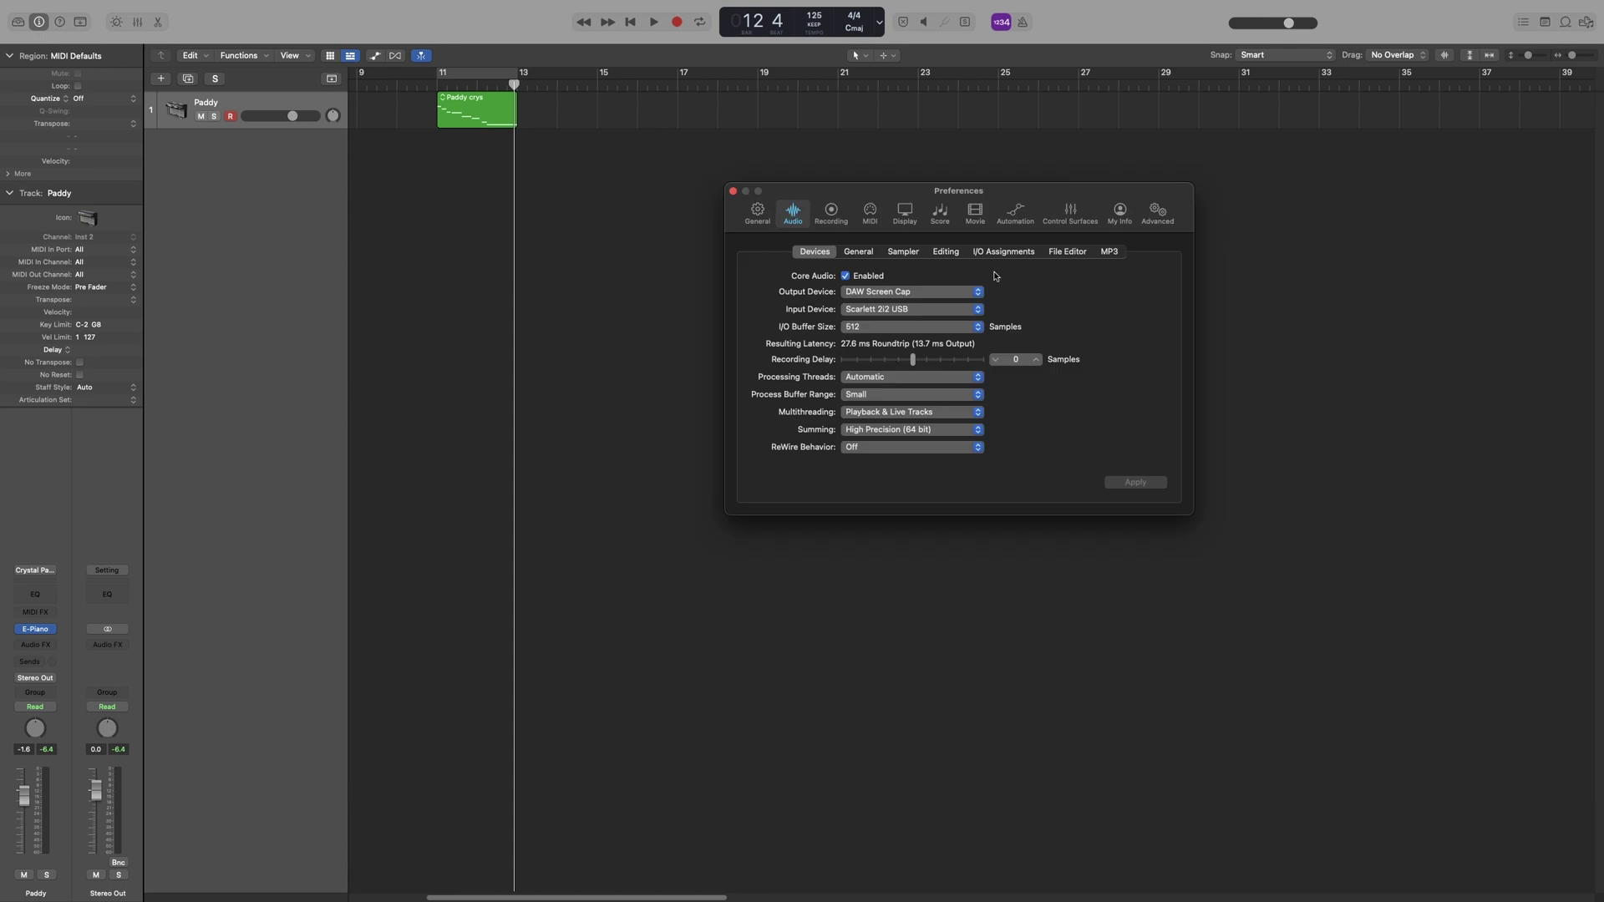
{"action": "left_click", "coordinate": [885, 327]}
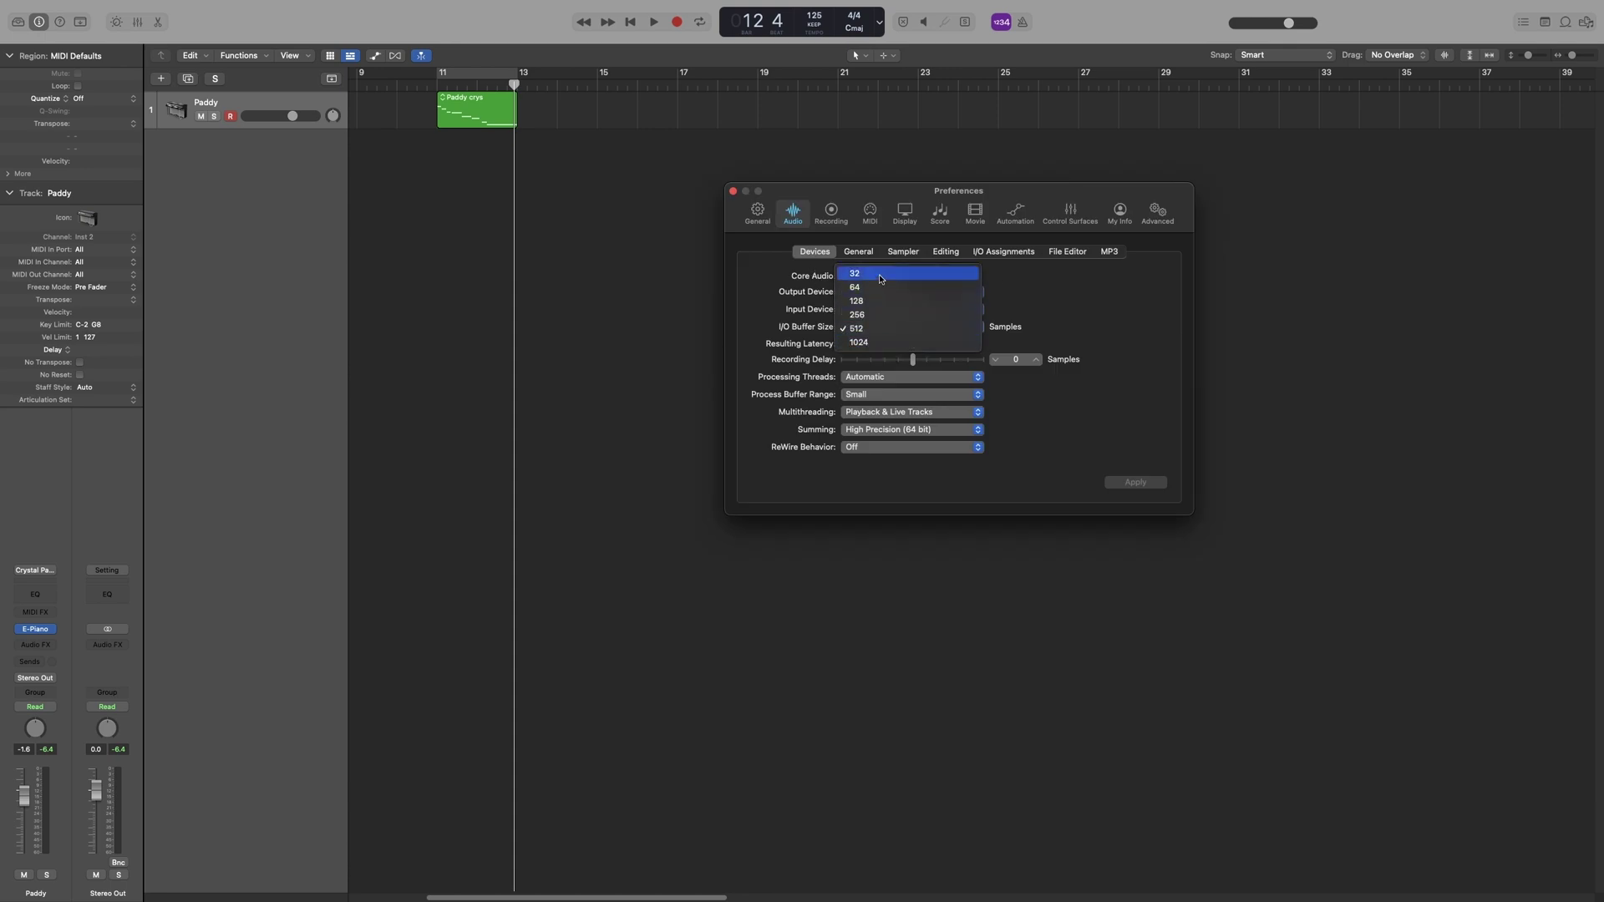
{"action": "left_click", "coordinate": [707, 311]}
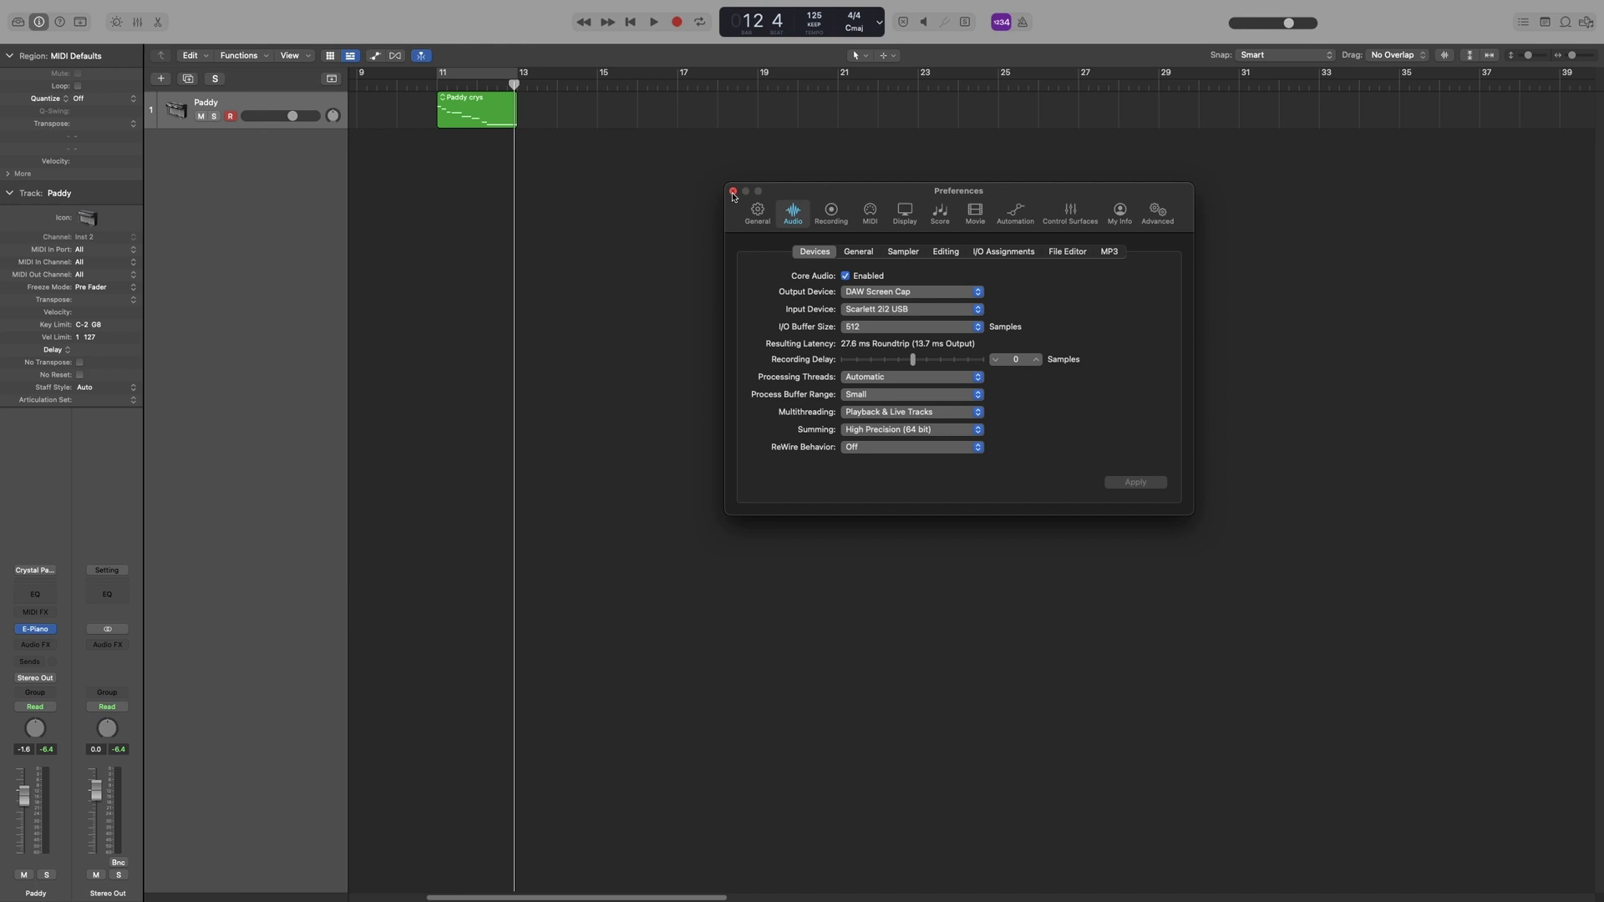
- Close the Preferences window to return to the Paddy track's arrange area
{"action": "left_click", "coordinate": [734, 193]}
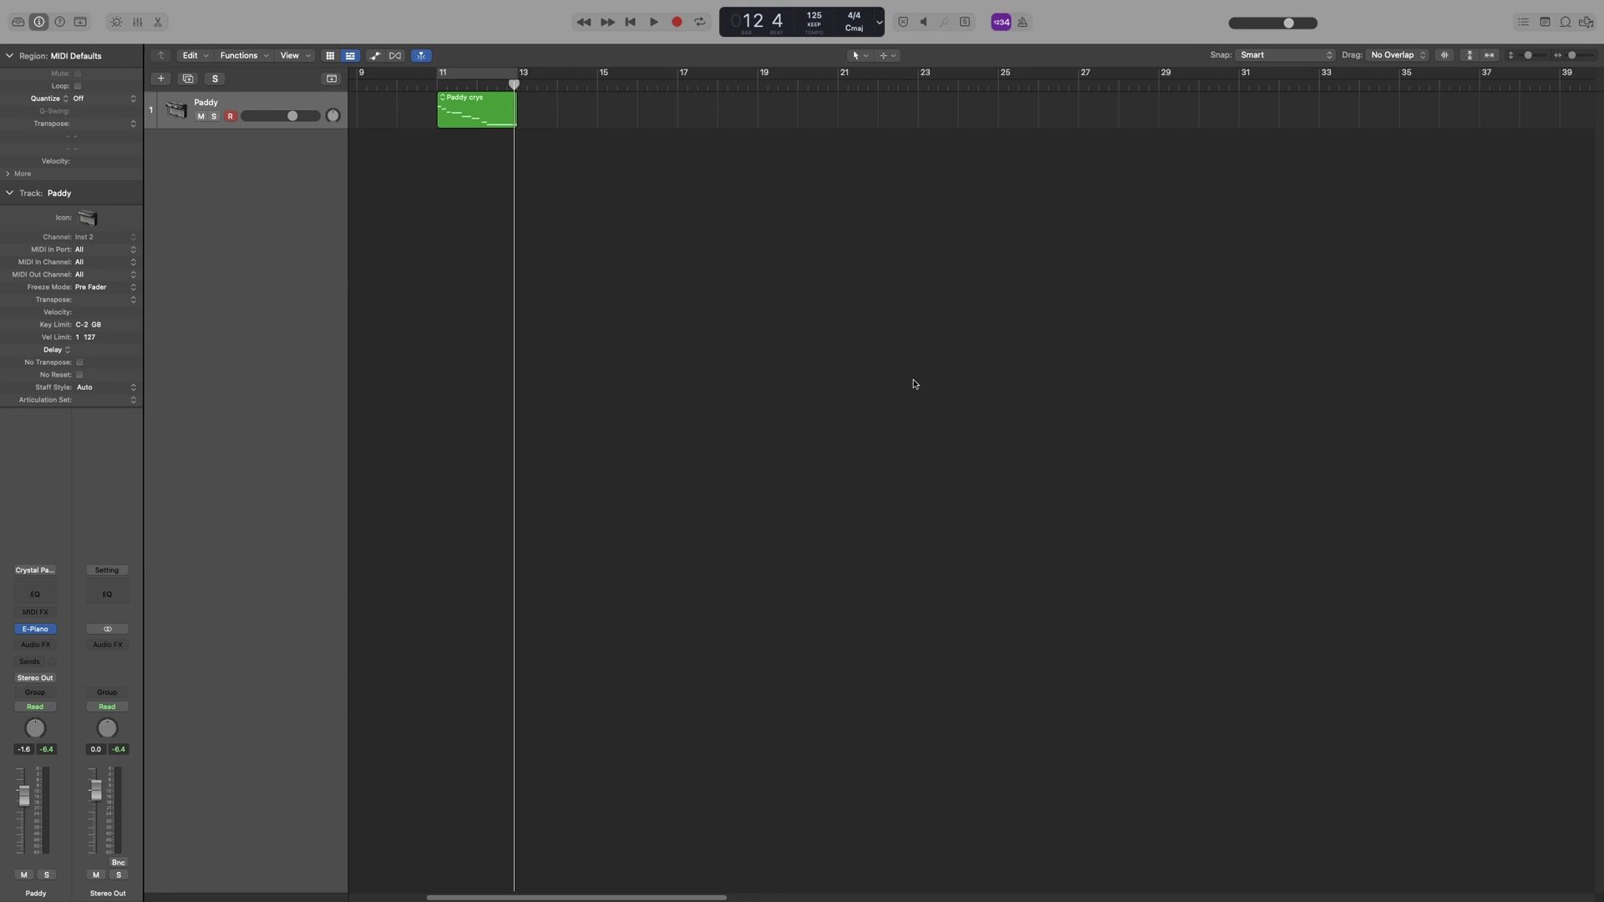
- Open the Audio General preferences and view the plug-in latency compensation options, currently Off
{"action": "key", "text": "super+comma"}
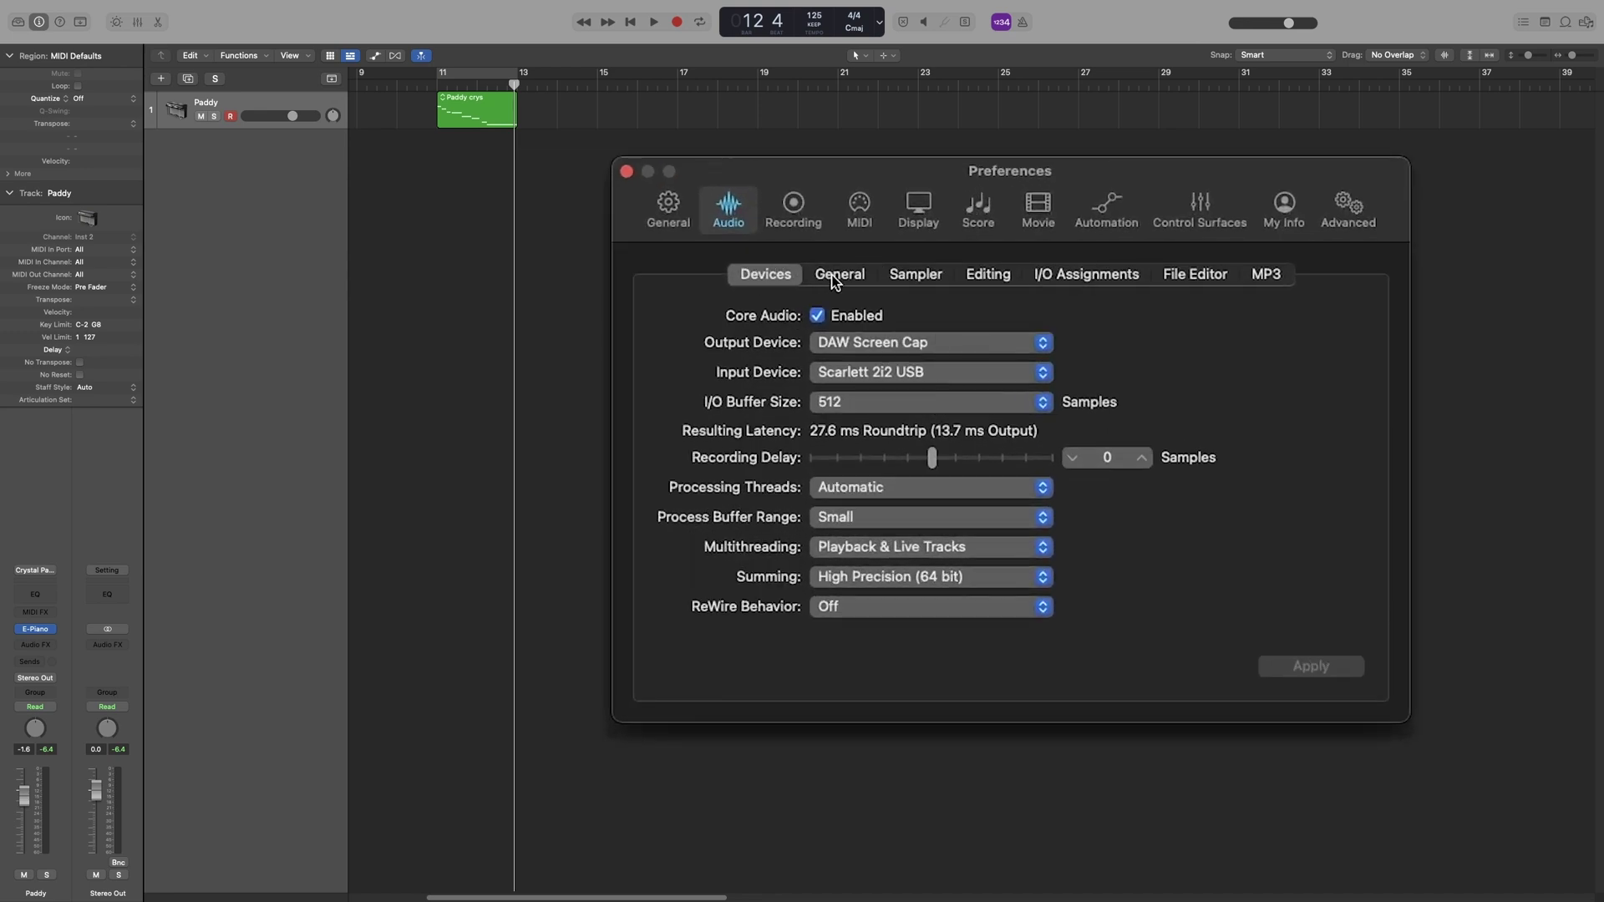
{"action": "left_click", "coordinate": [834, 278]}
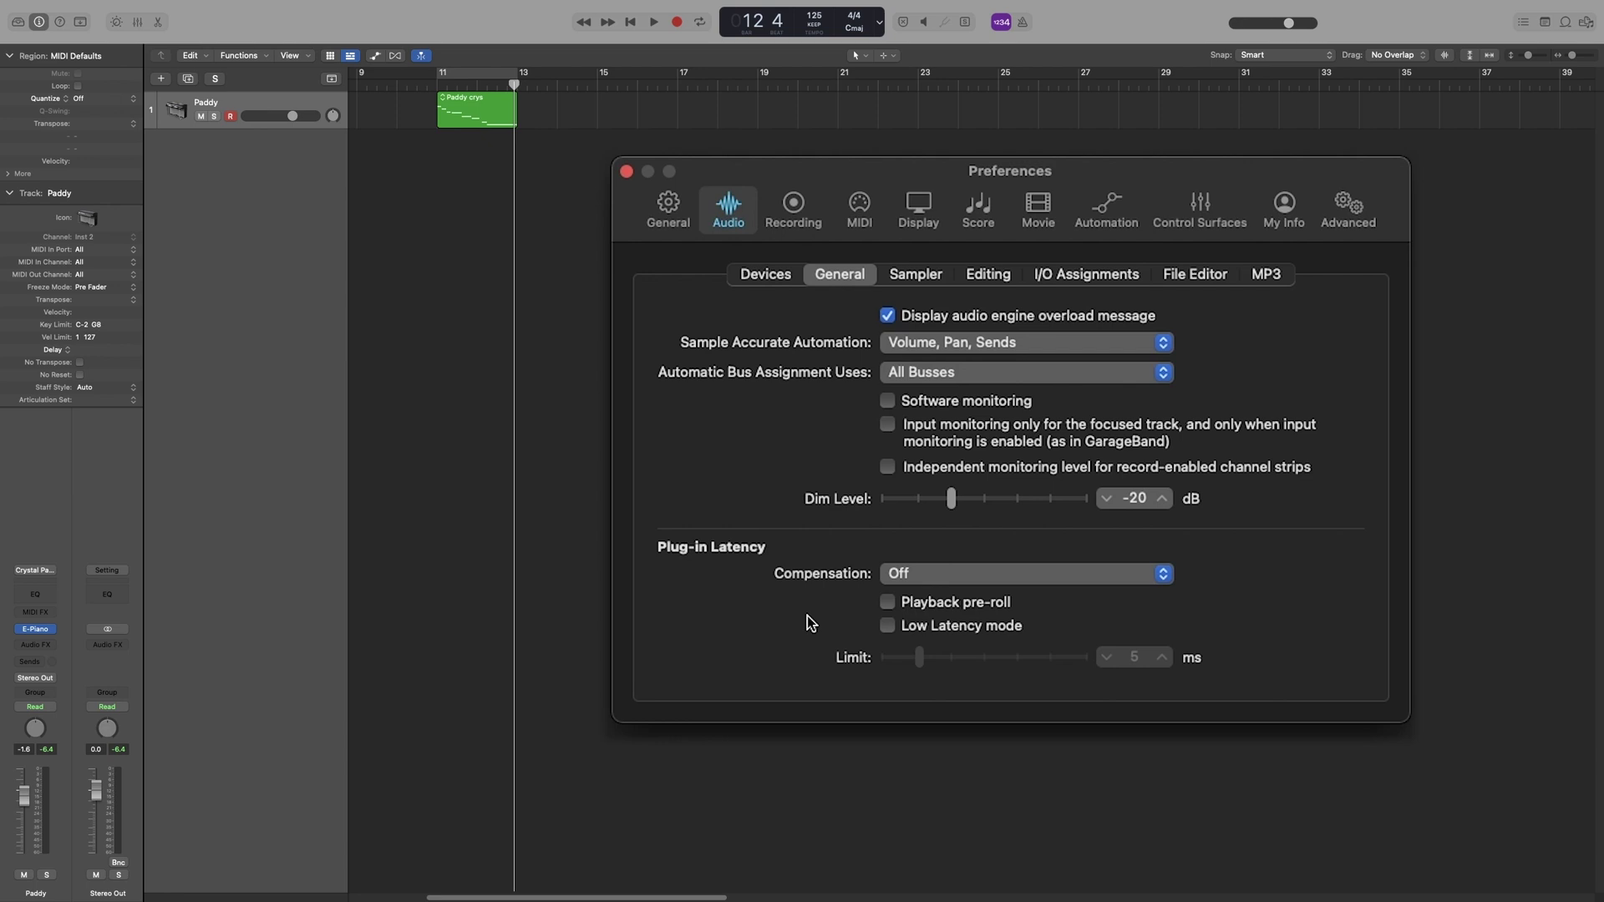
{"action": "left_click", "coordinate": [884, 579]}
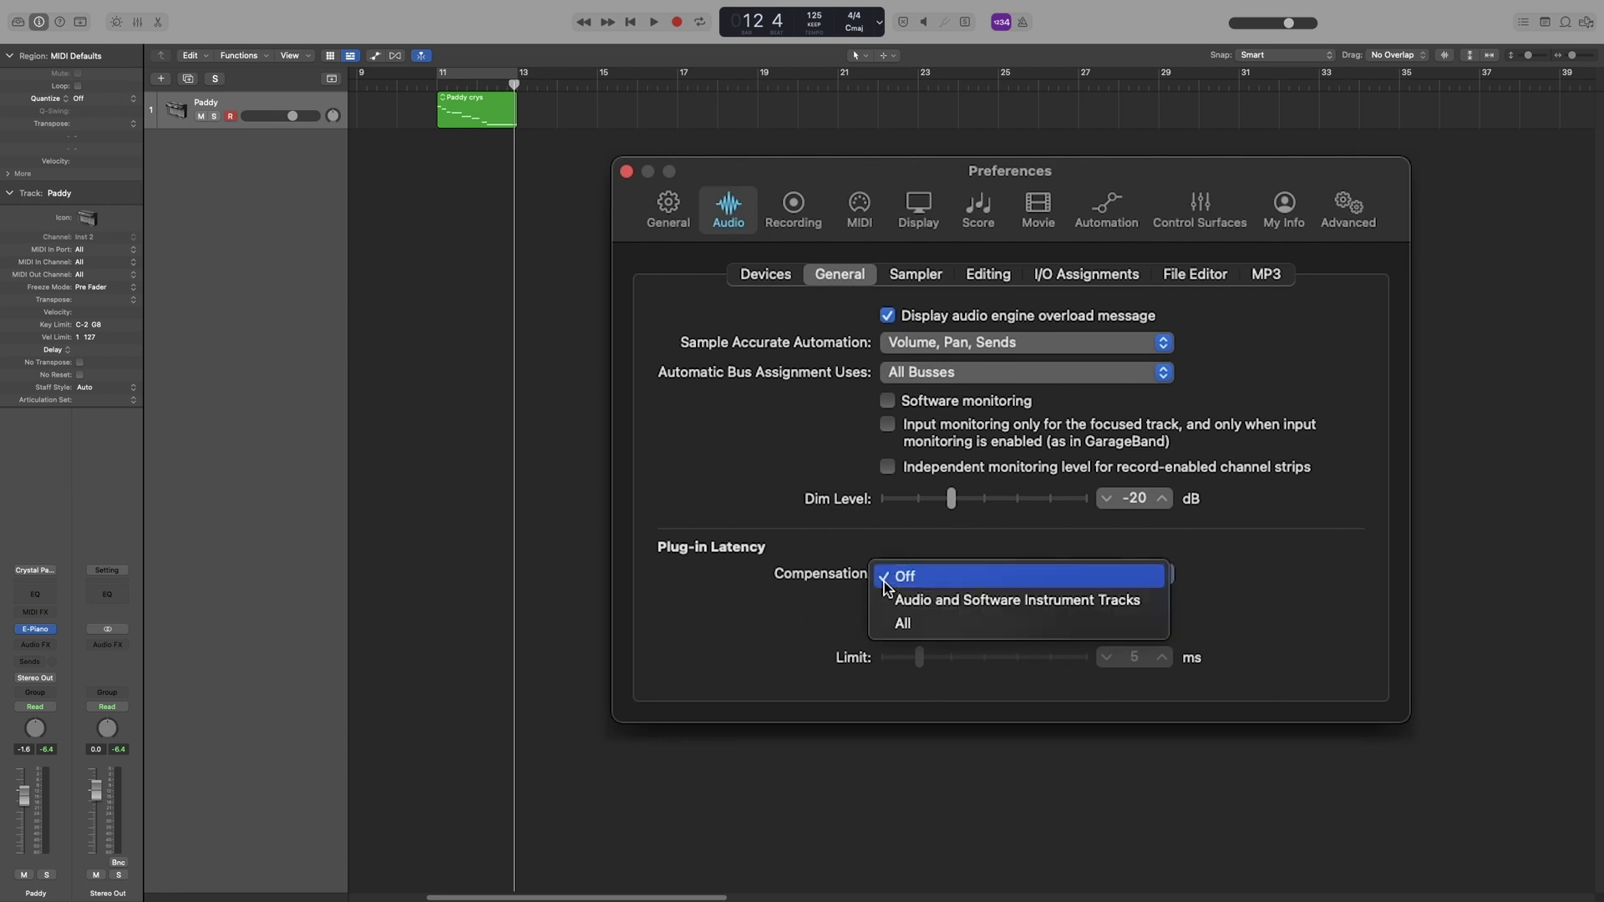
- Set plug-in latency compensation to All, then close Preferences
{"action": "left_click", "coordinate": [954, 617]}
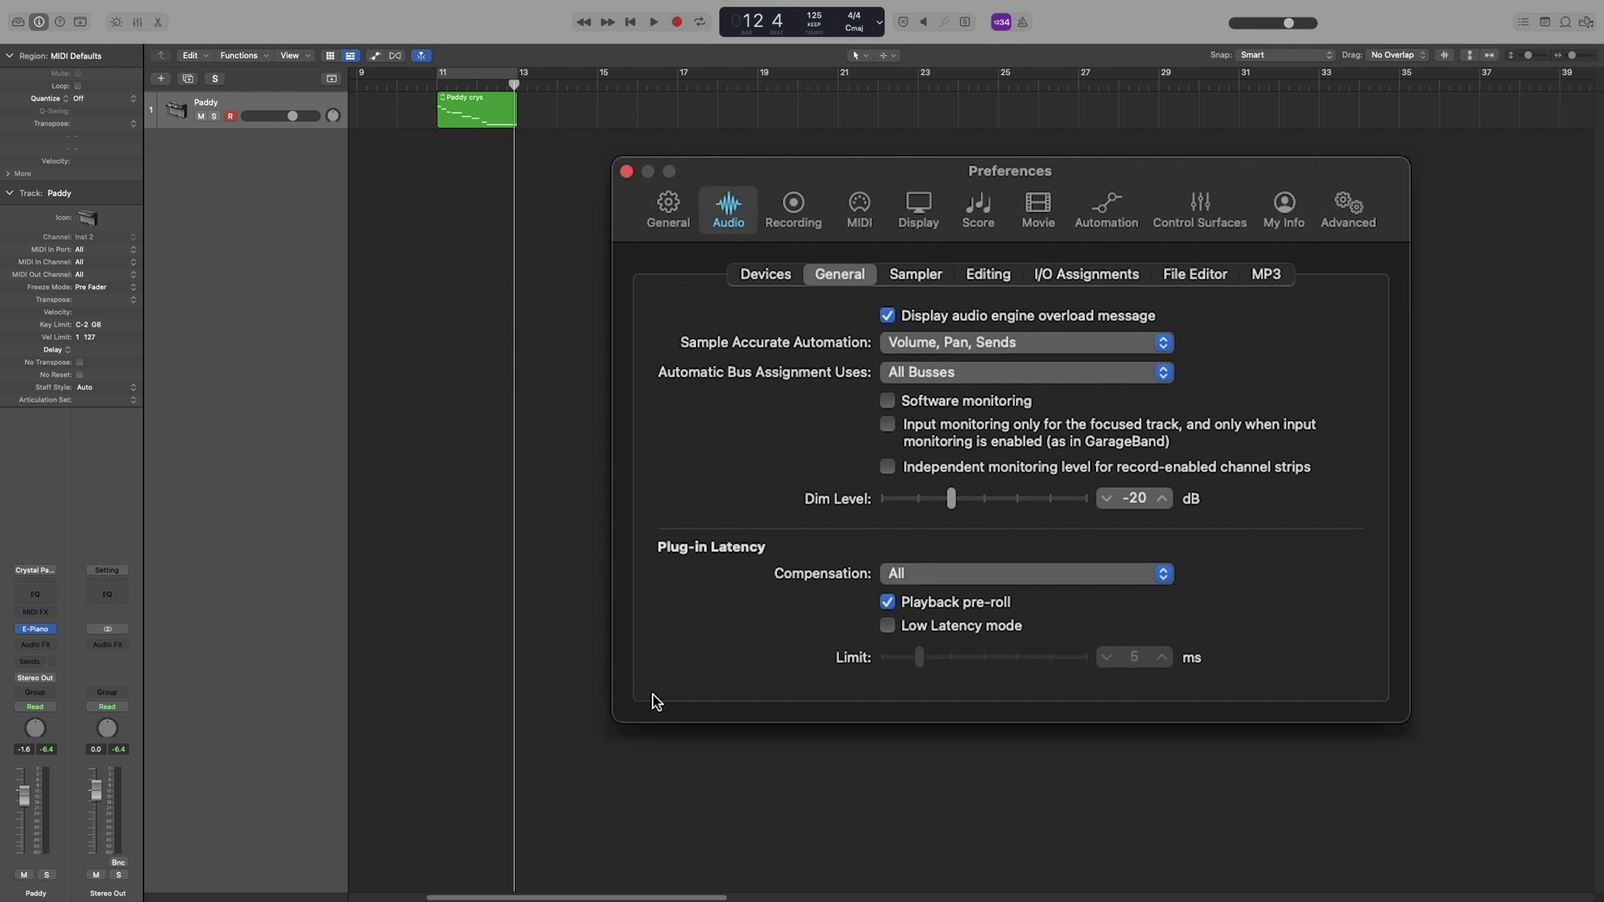
{"action": "left_click", "coordinate": [626, 171]}
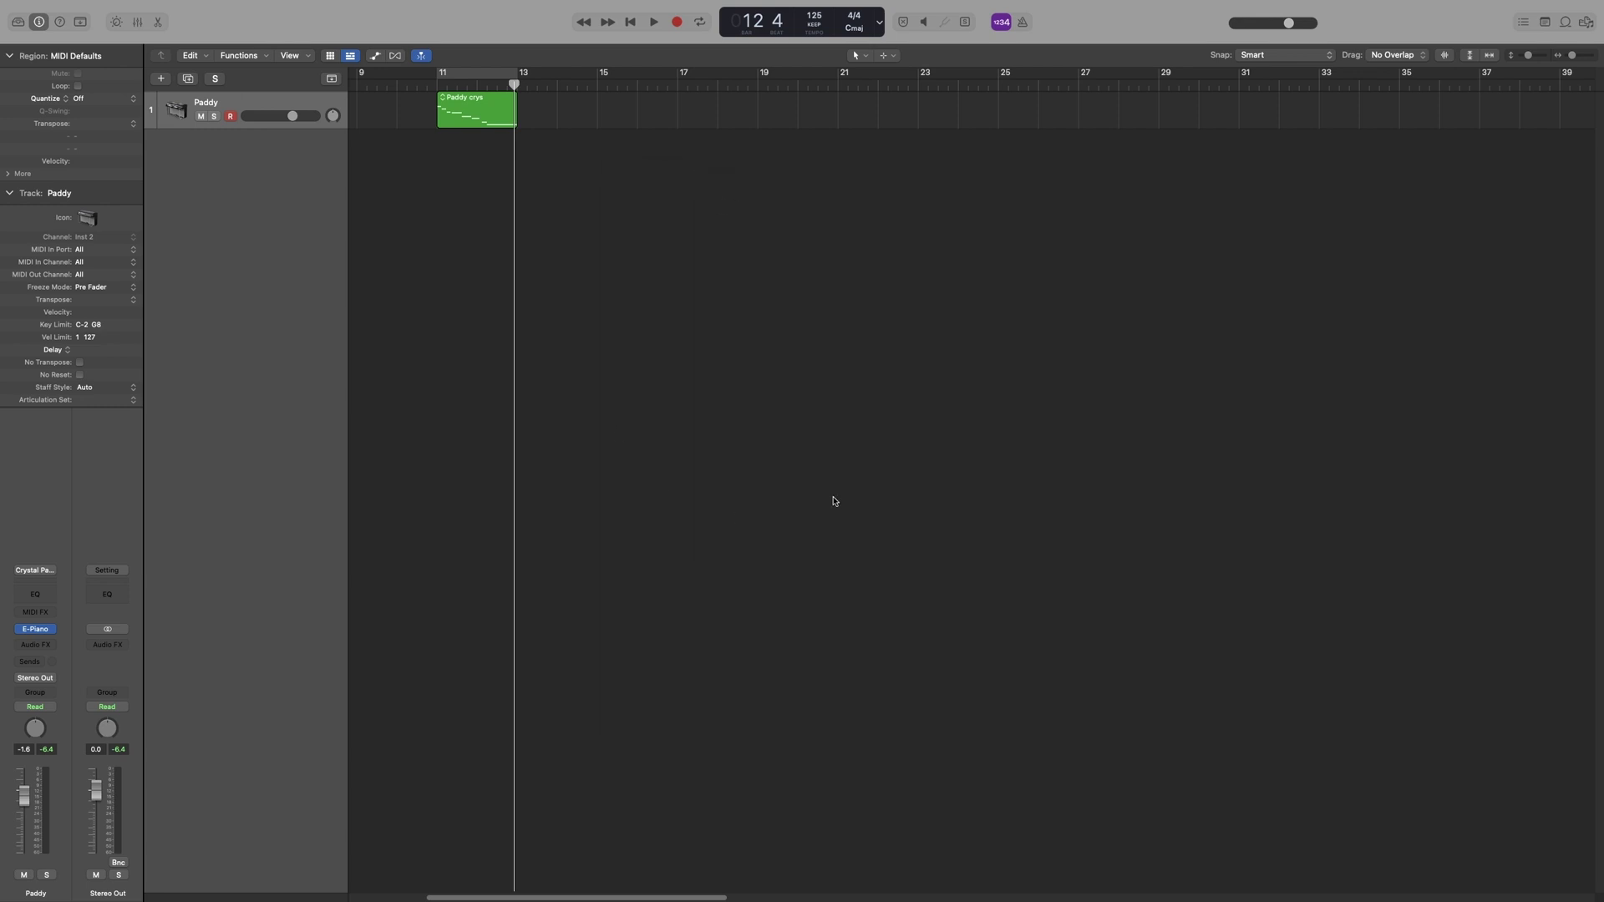
- Insert Noise Gate and then Limiter into Paddy's Audio FX slots
{"action": "left_click", "coordinate": [52, 646]}
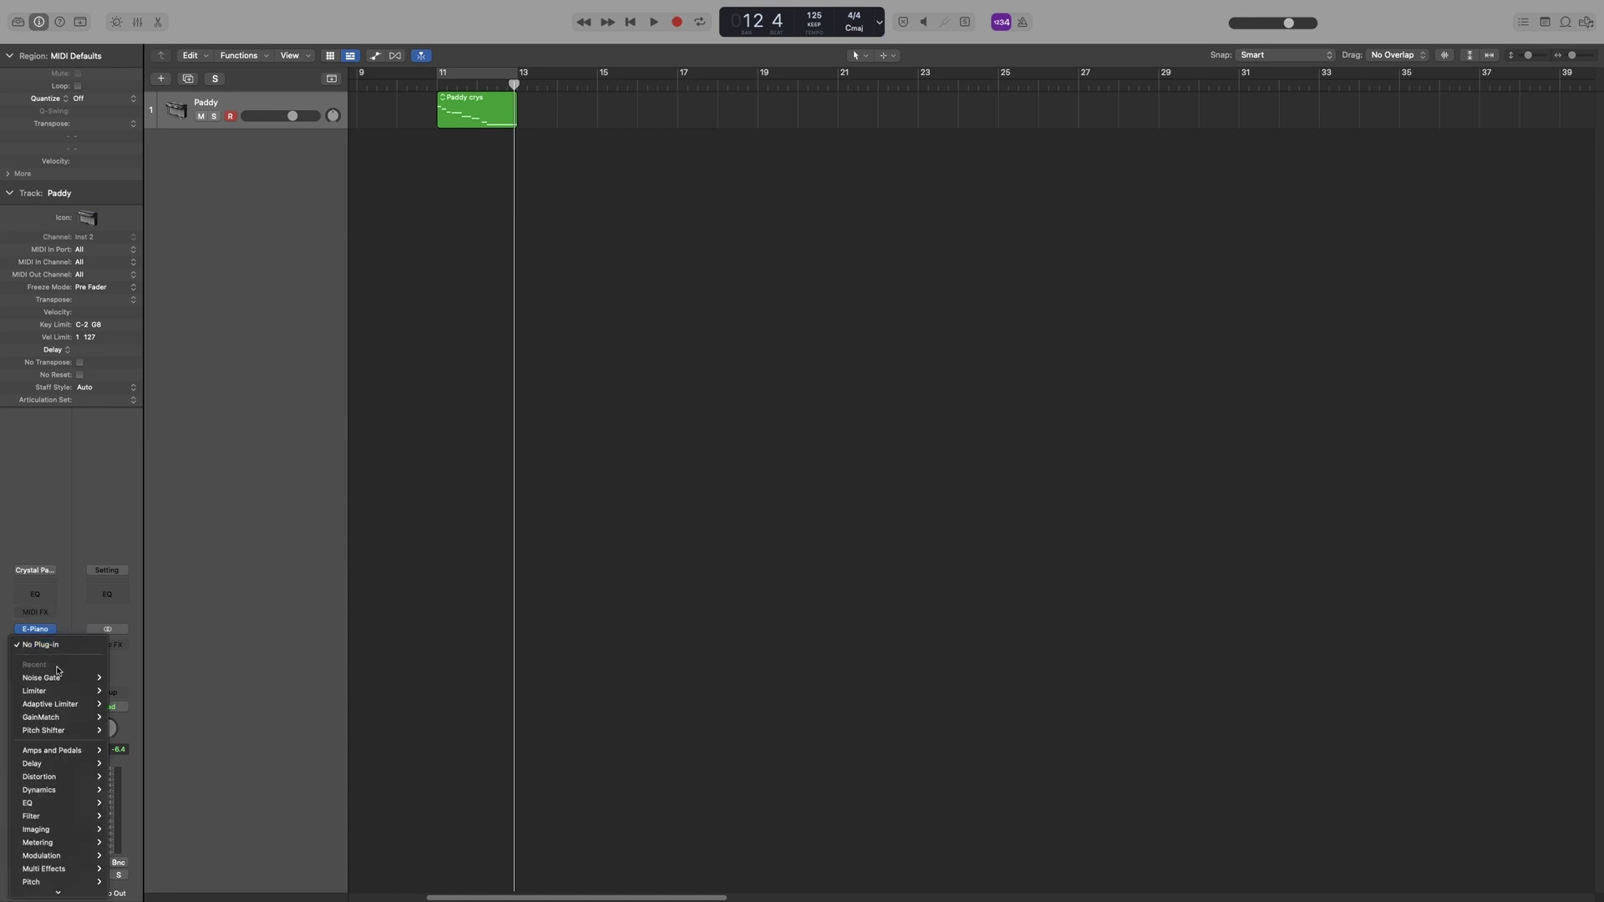
{"action": "mouse_move", "coordinate": [50, 677]}
{"action": "left_click", "coordinate": [130, 677]}
{"action": "left_click", "coordinate": [45, 654]}
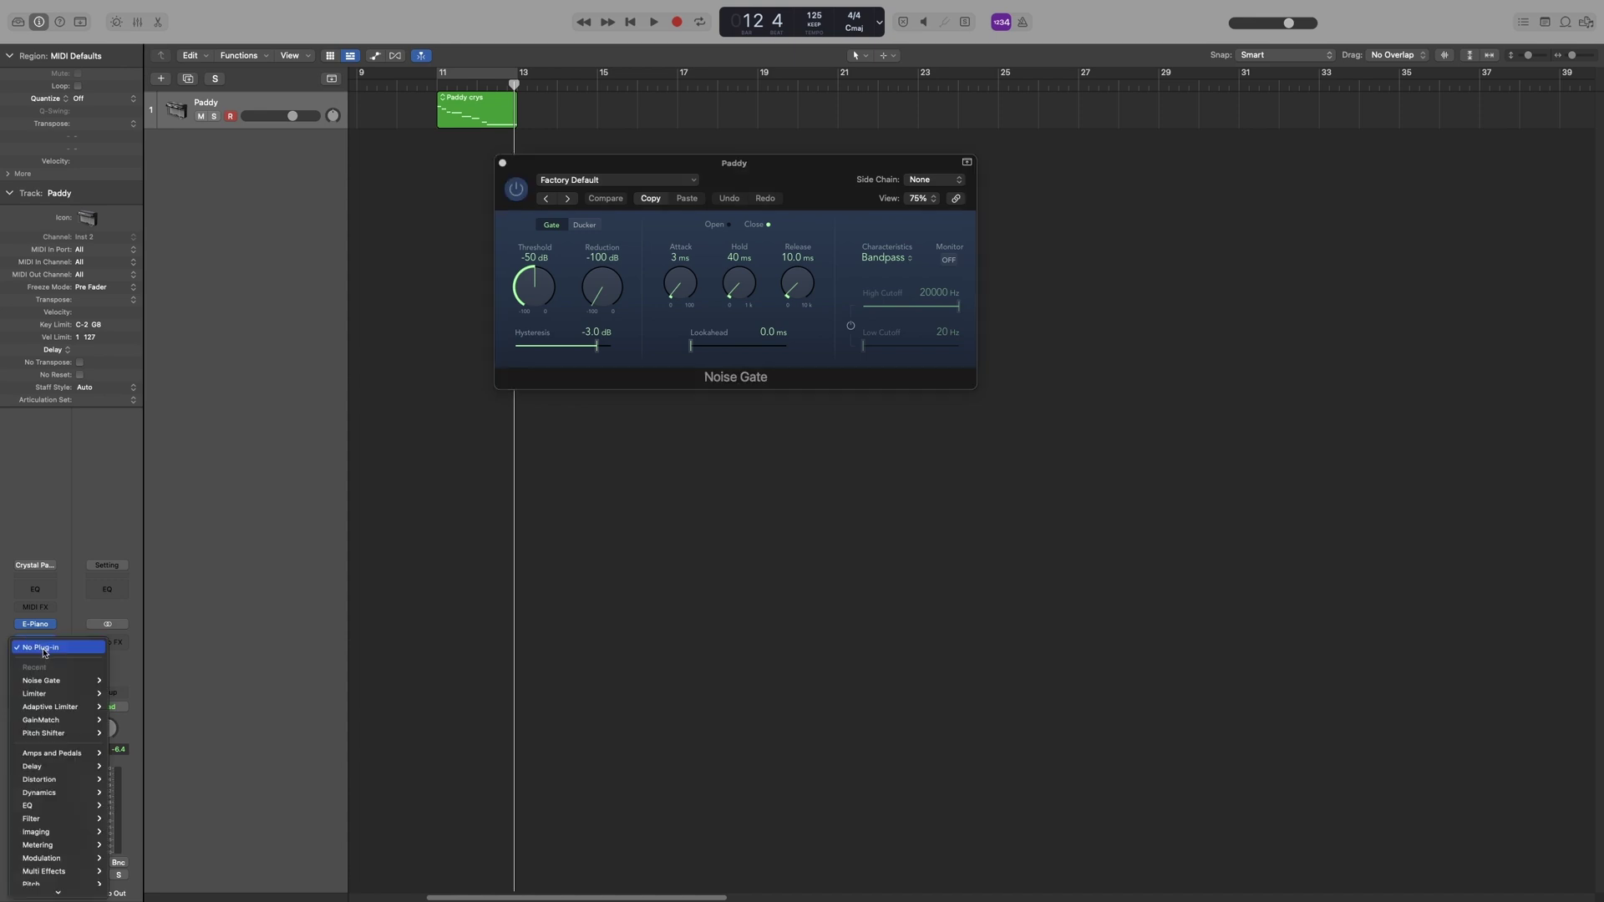
{"action": "left_click", "coordinate": [130, 694]}
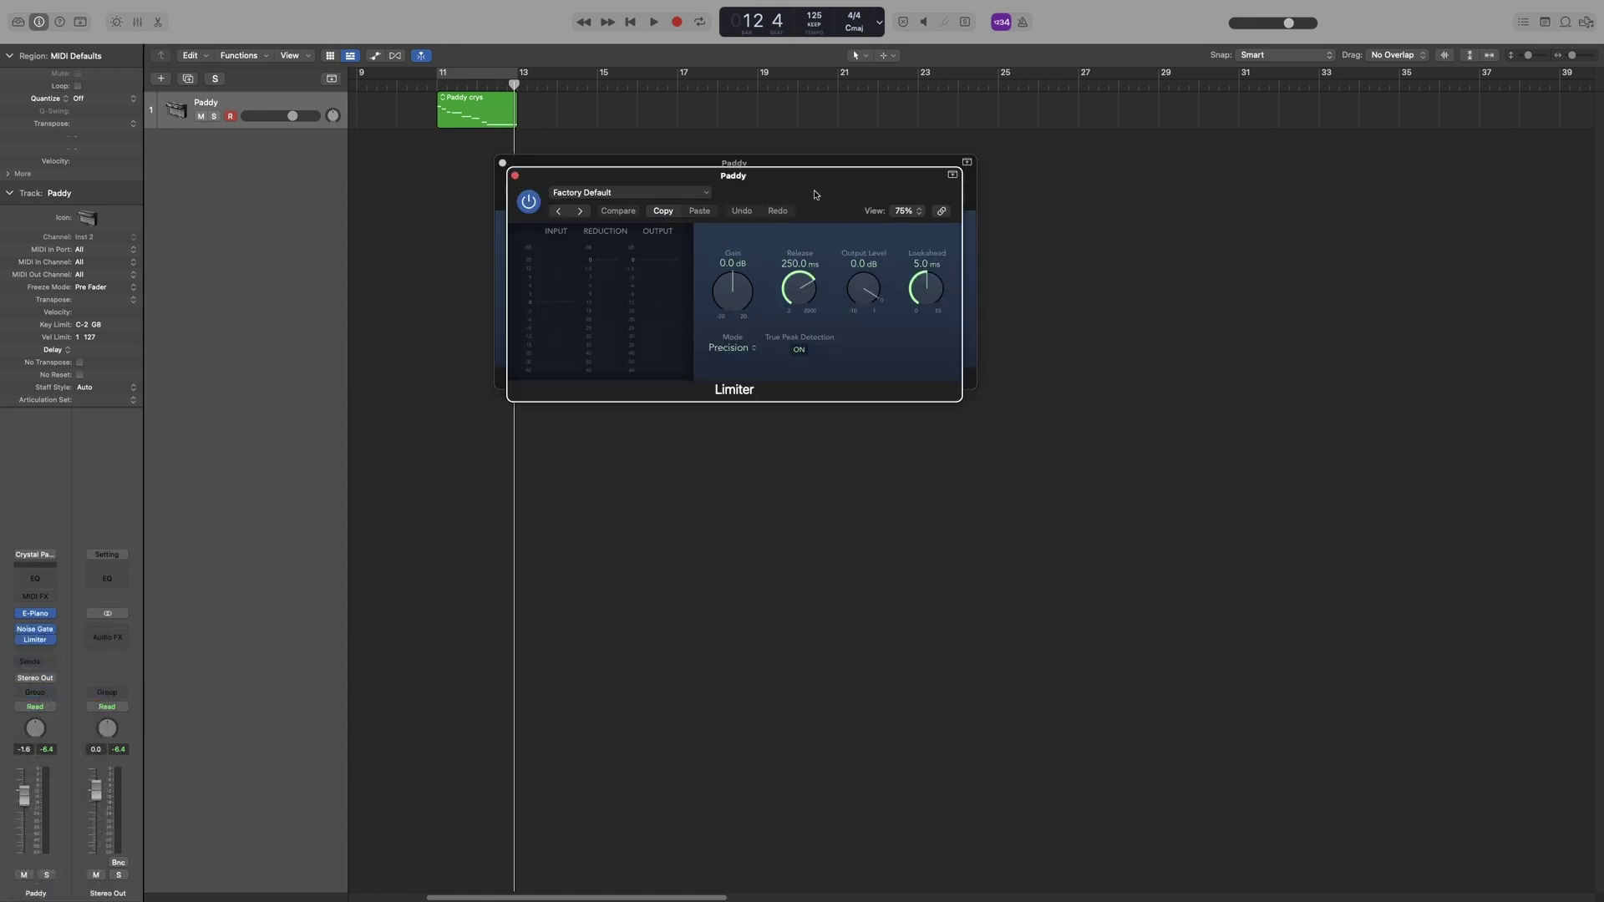
- Raise the Noise Gate lookahead to 20 ms, close both plug-in windows, and place the playhead at bar 15
{"action": "left_click_drag", "start_coordinate": [820, 190], "coordinate": [827, 447]}
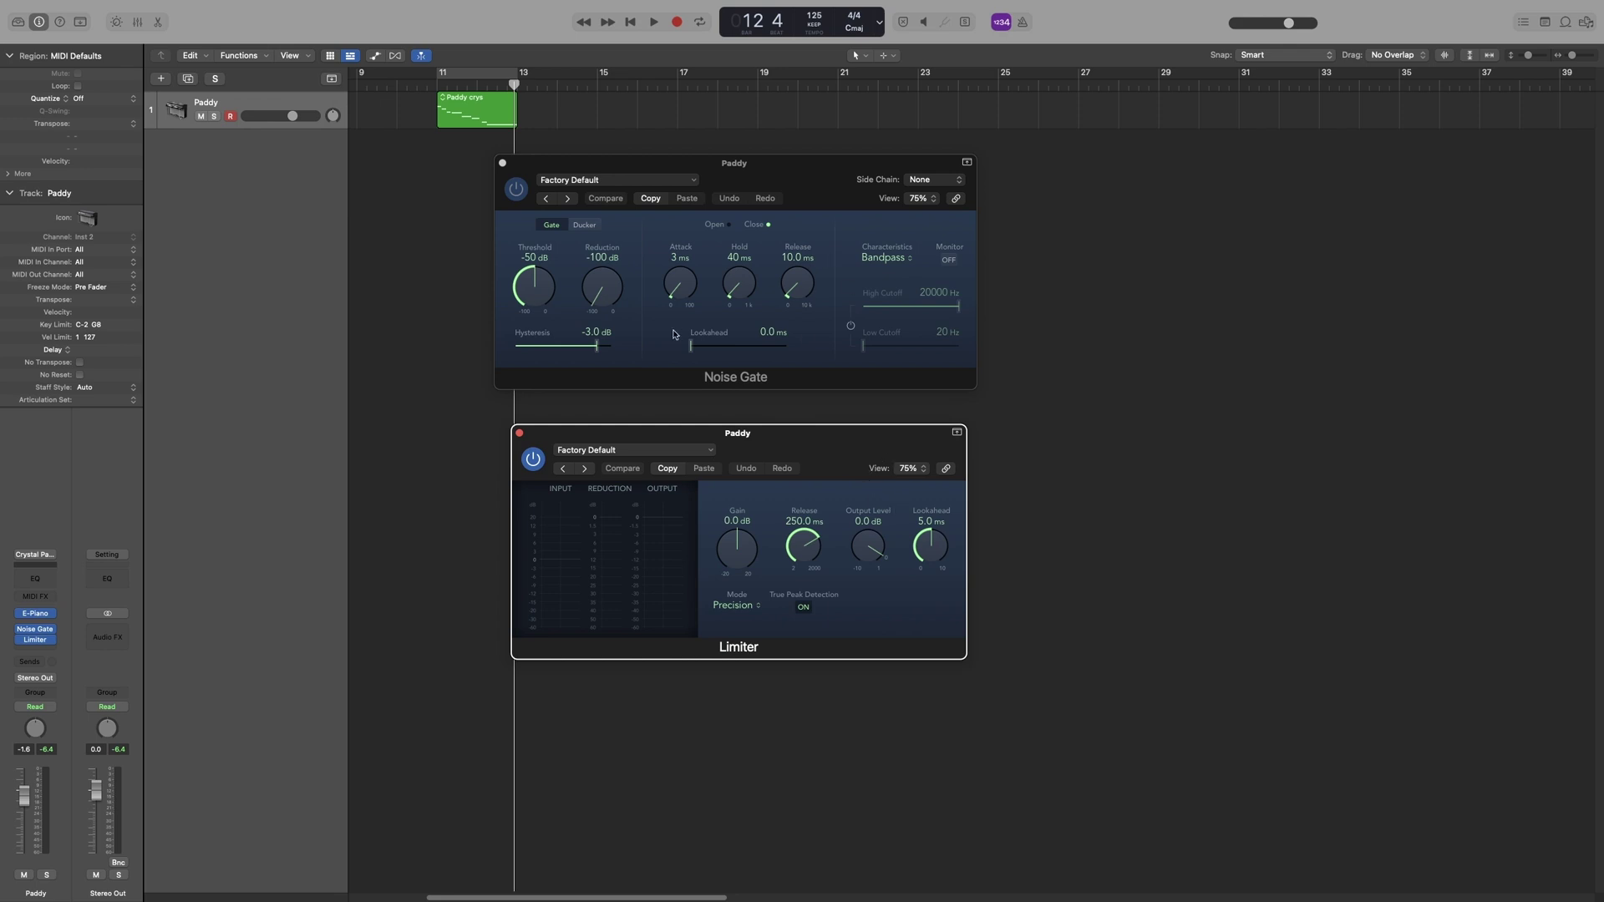
{"action": "left_click_drag", "start_coordinate": [694, 346], "coordinate": [940, 369]}
{"action": "left_click", "coordinate": [933, 553]}
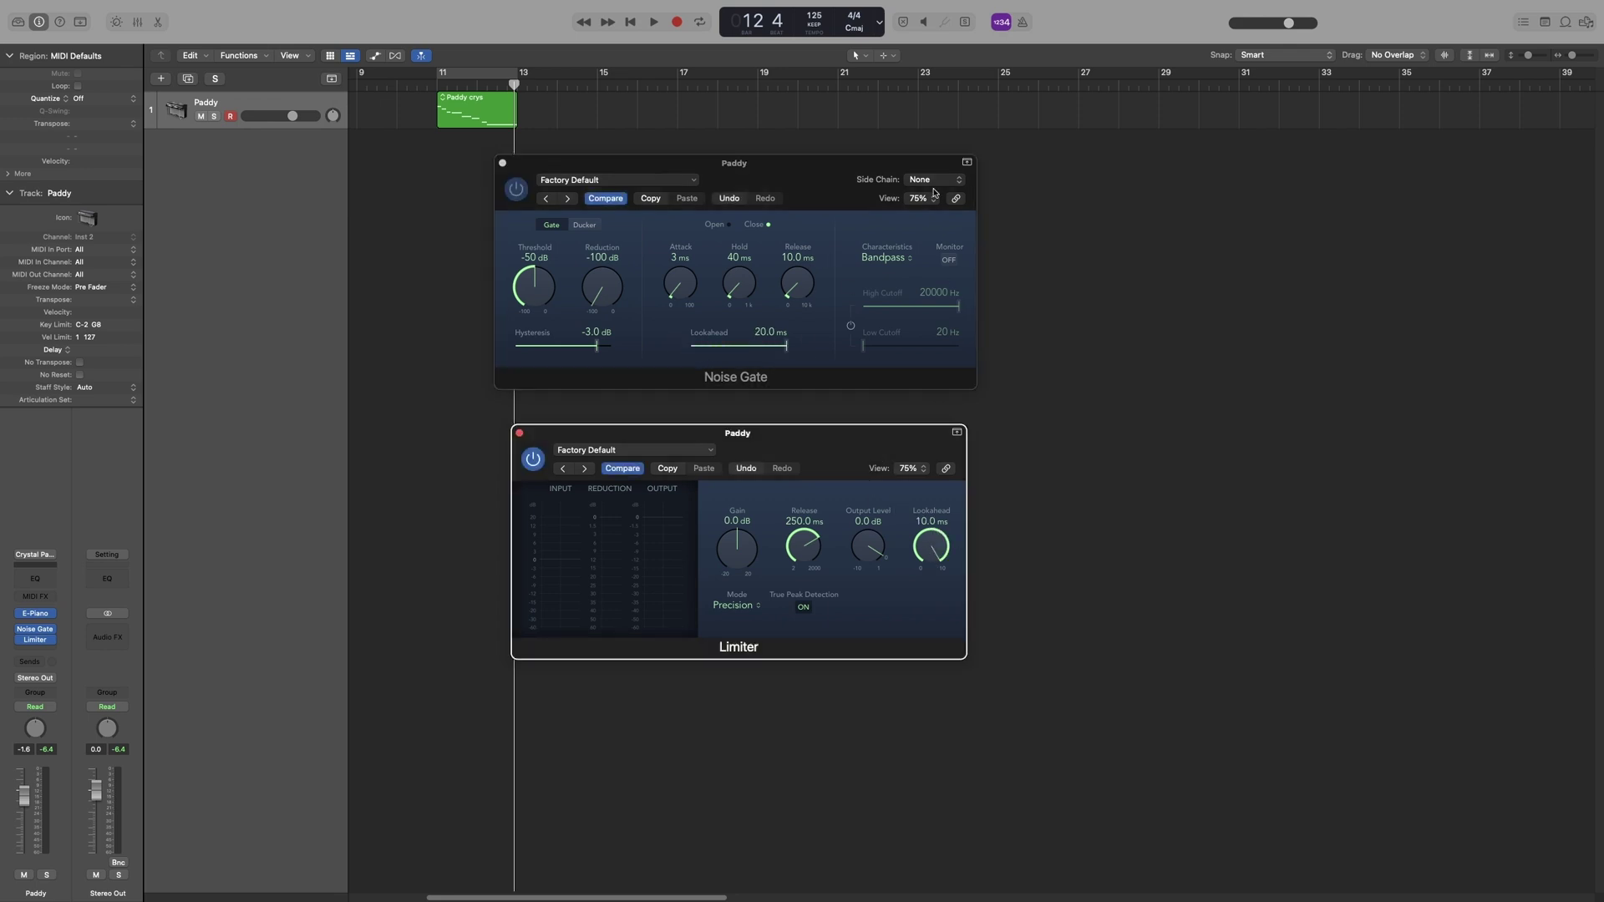
{"action": "left_click", "coordinate": [518, 433]}
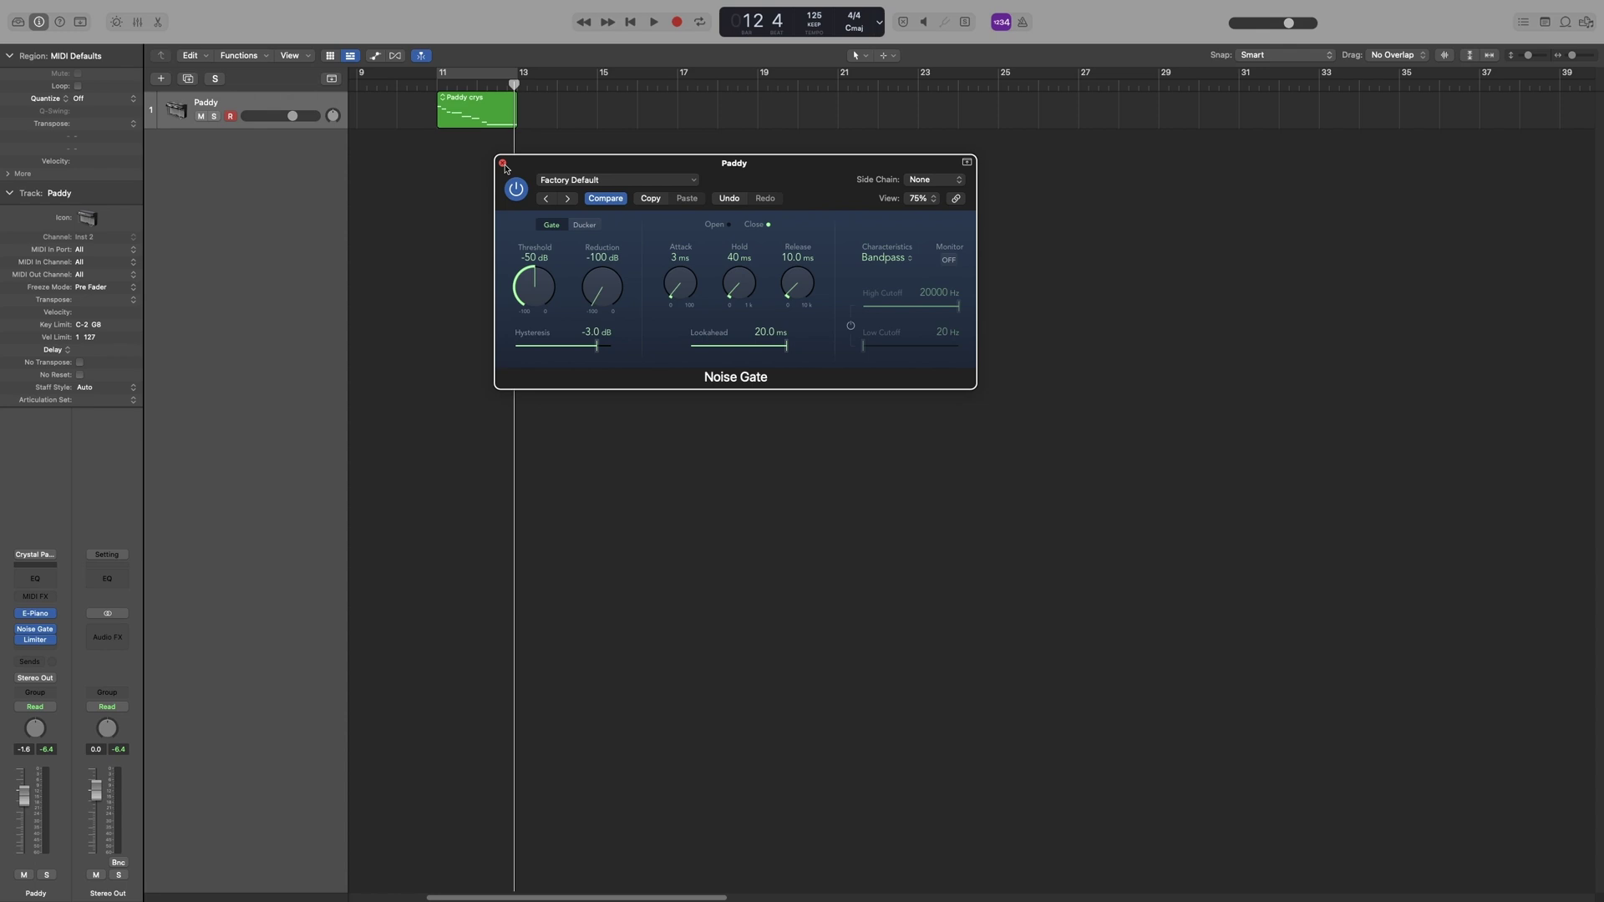
{"action": "left_click", "coordinate": [502, 163]}
{"action": "left_click", "coordinate": [600, 83]}
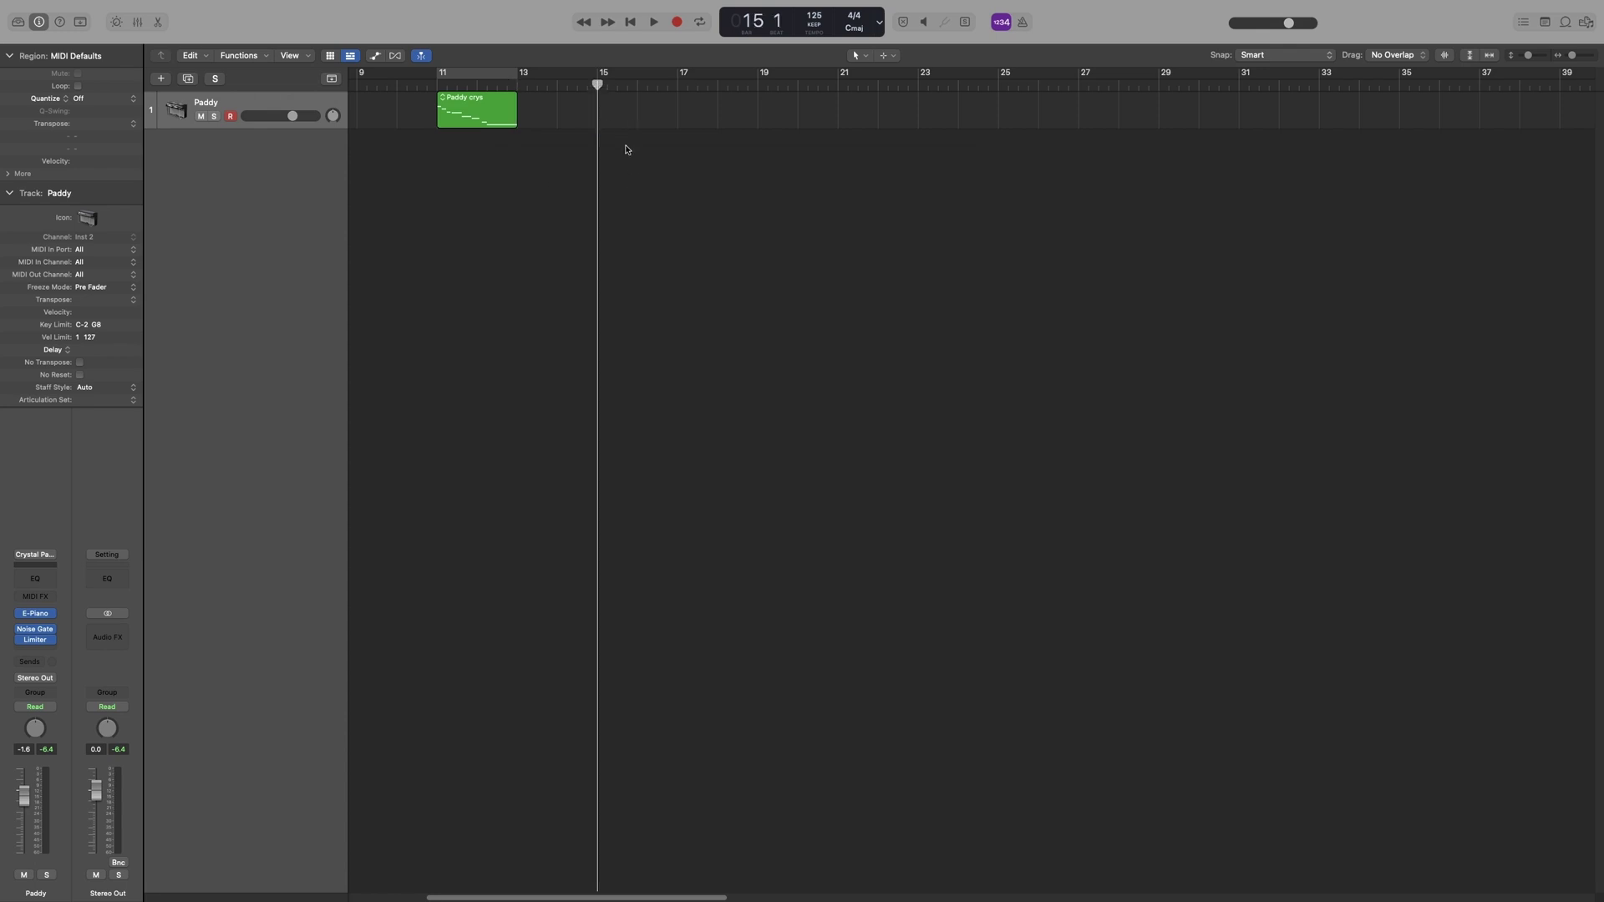
- Zoom in around bar 15, open Preferences, and play from bar 15
{"action": "key", "text": "super+Right"}
{"action": "key", "text": "super+Right"}
{"action": "key", "text": "super+Right"}
{"action": "key", "text": "super+Right"}
{"action": "key", "text": "super+Right"}
{"action": "key", "text": "super+Right"}
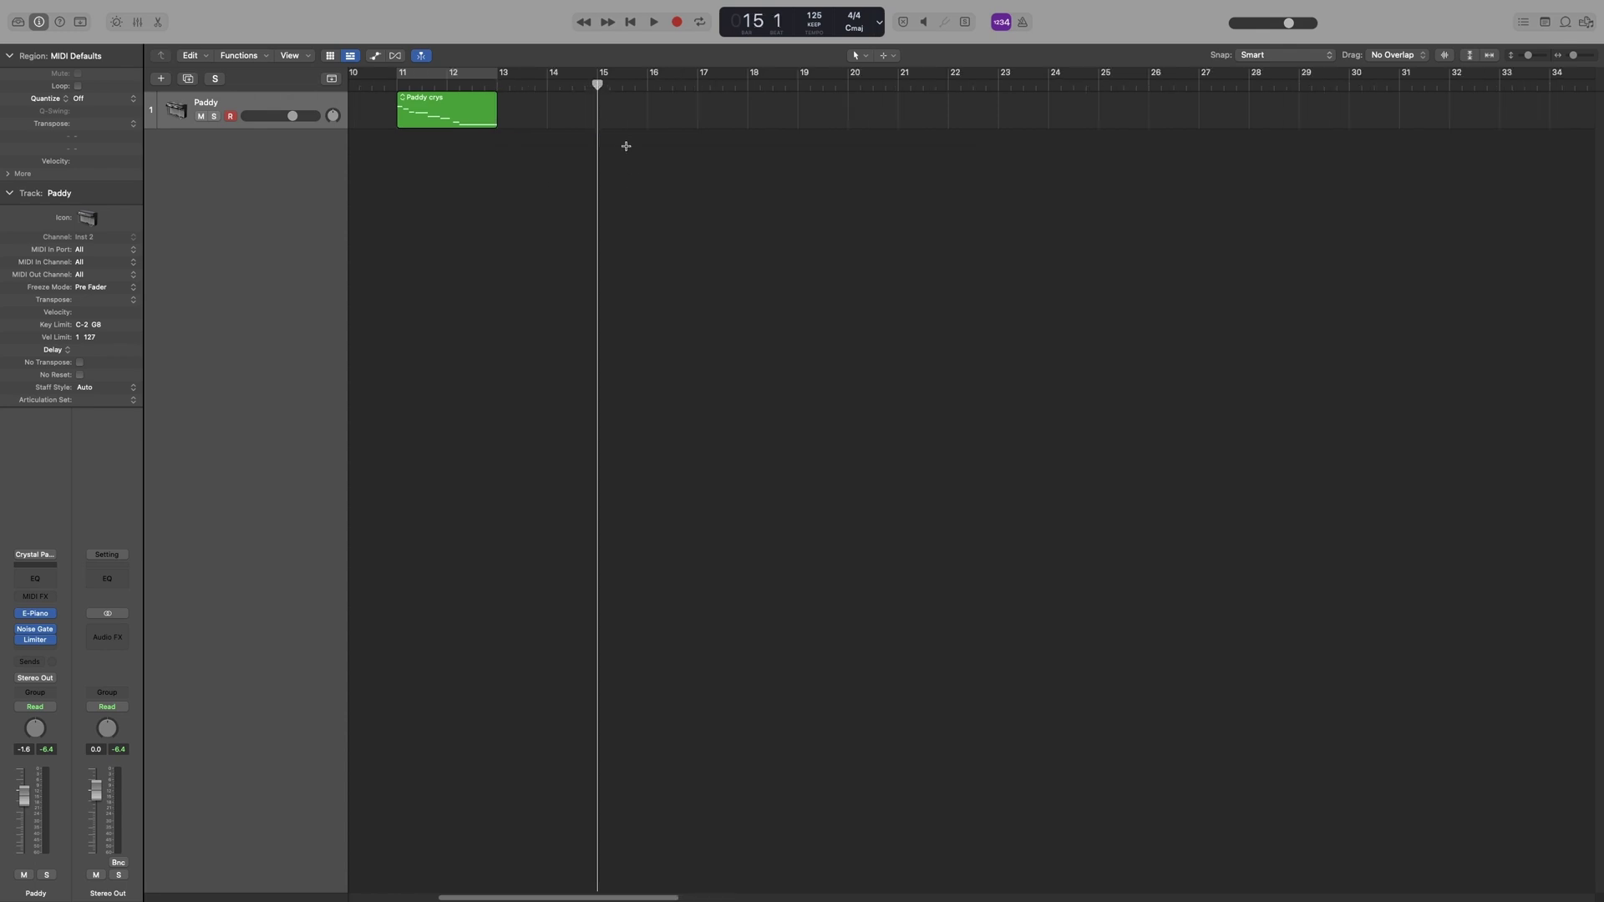
{"action": "key", "text": "super+Right"}
{"action": "key", "text": "super+Right"}
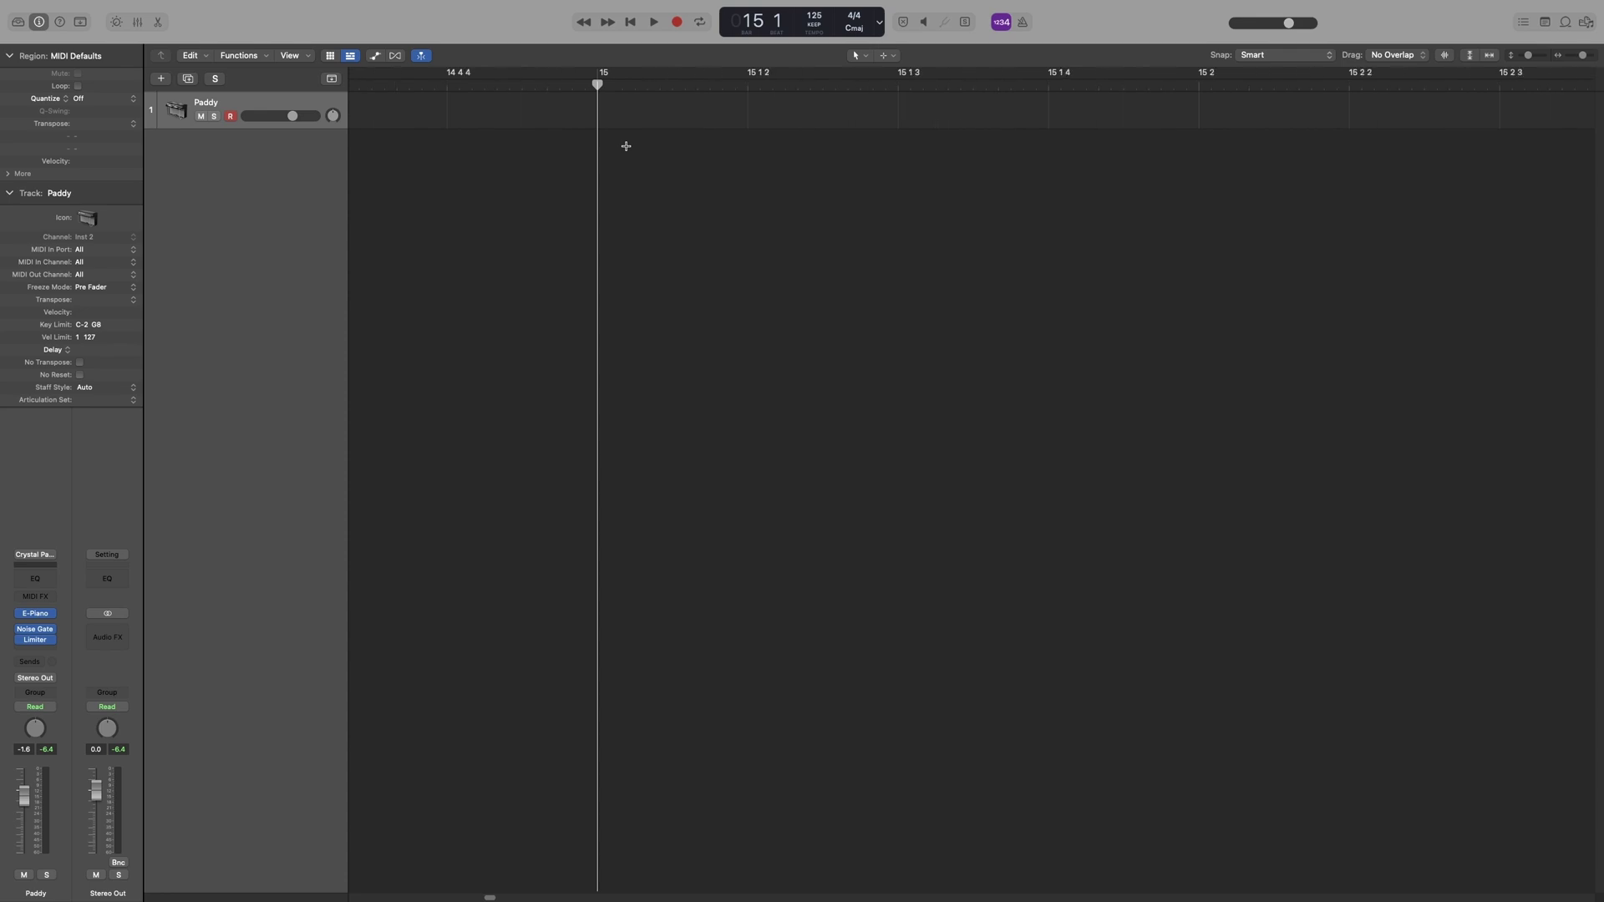
{"action": "scroll", "coordinate": [644, 208], "scroll_direction": "left", "scroll_amount": 2}
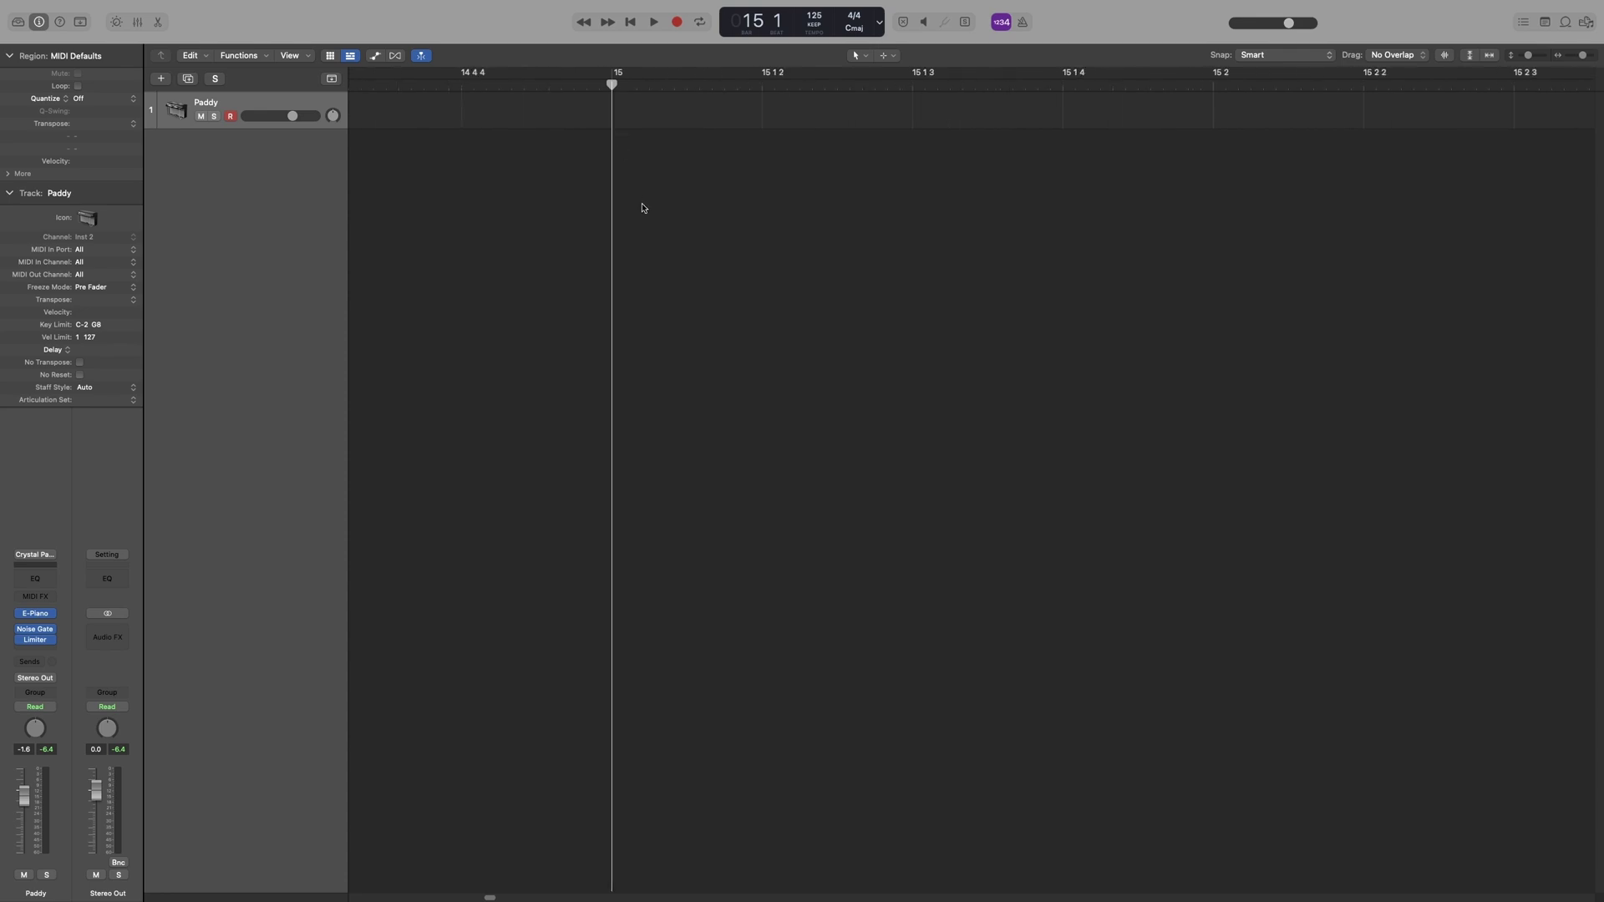
{"action": "key", "text": "super+comma"}
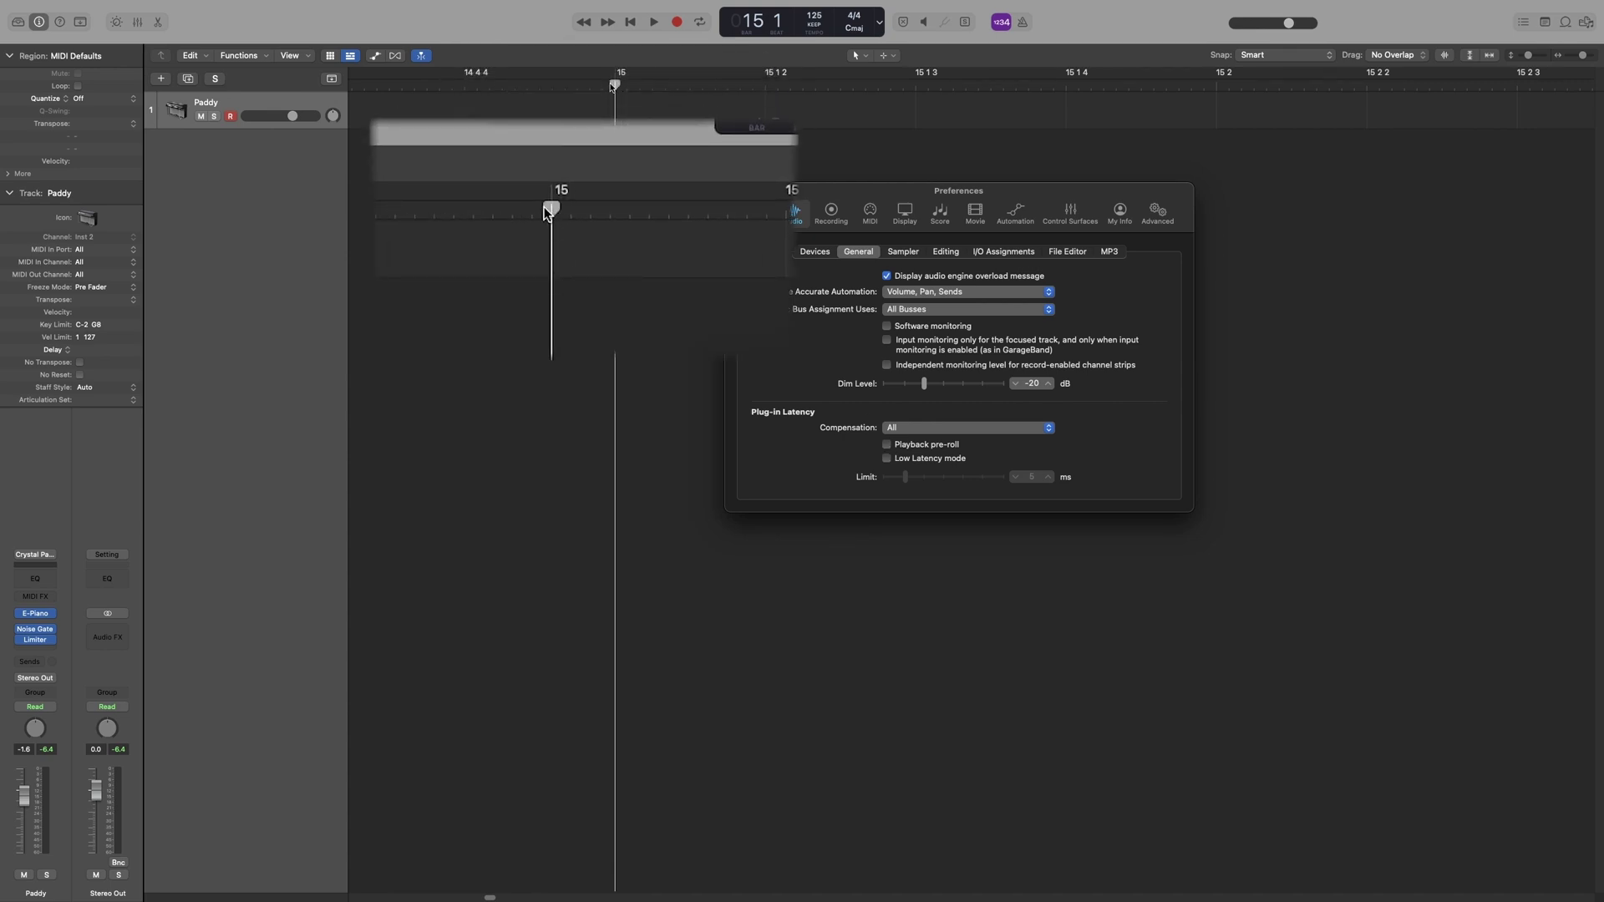
{"action": "key", "text": "space"}
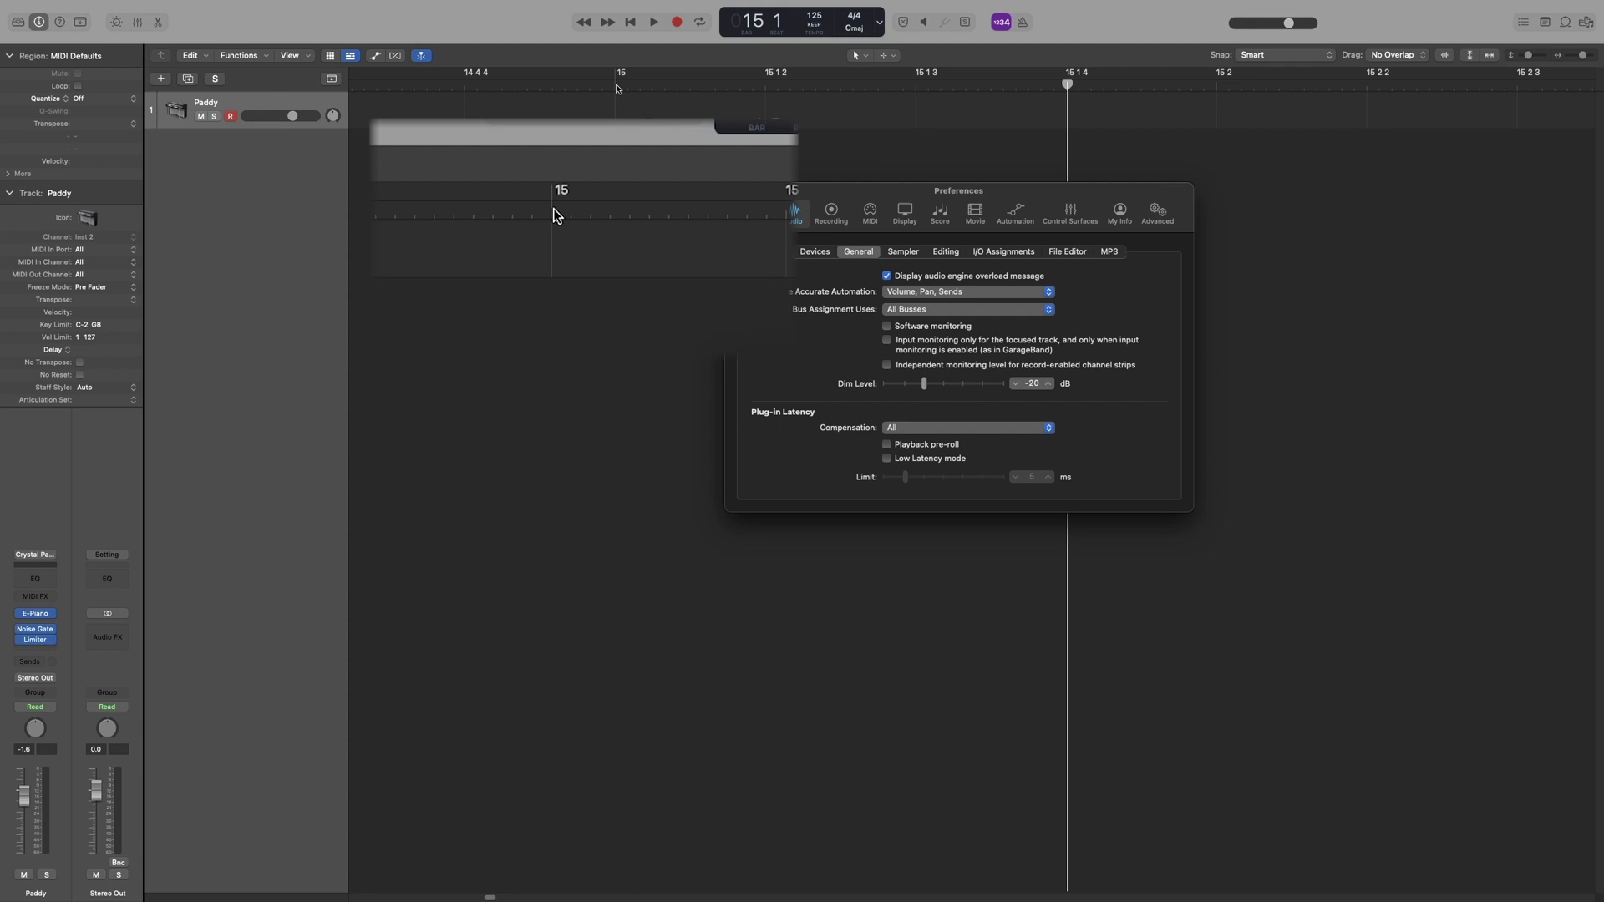
{"action": "left_click", "coordinate": [616, 89]}
{"action": "left_click", "coordinate": [615, 92]}
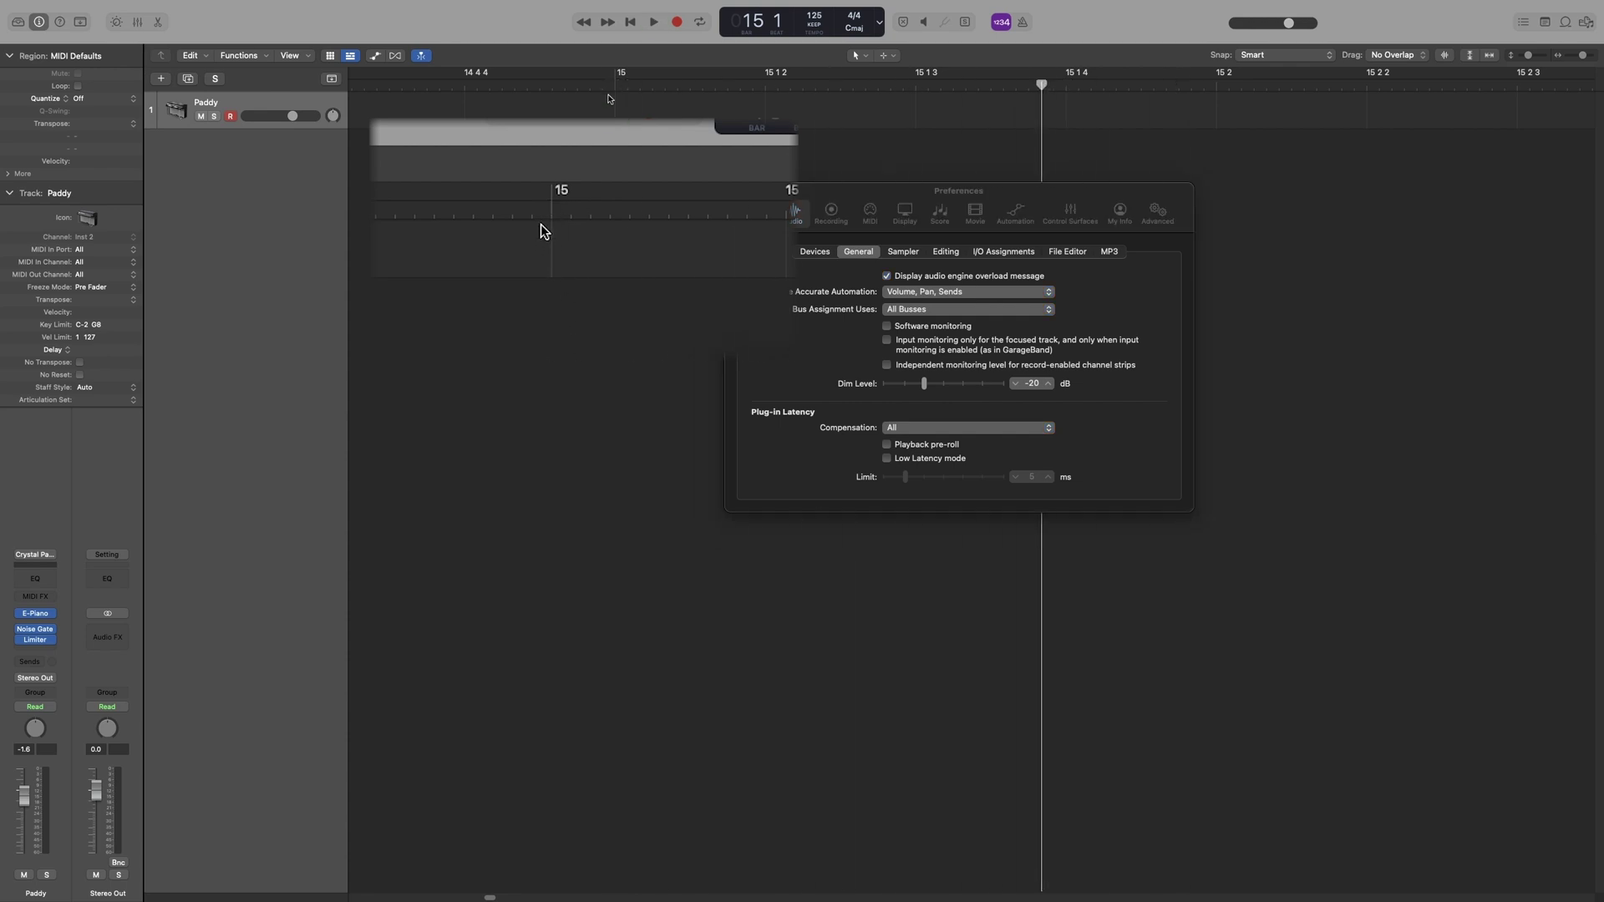
{"action": "left_click", "coordinate": [608, 98]}
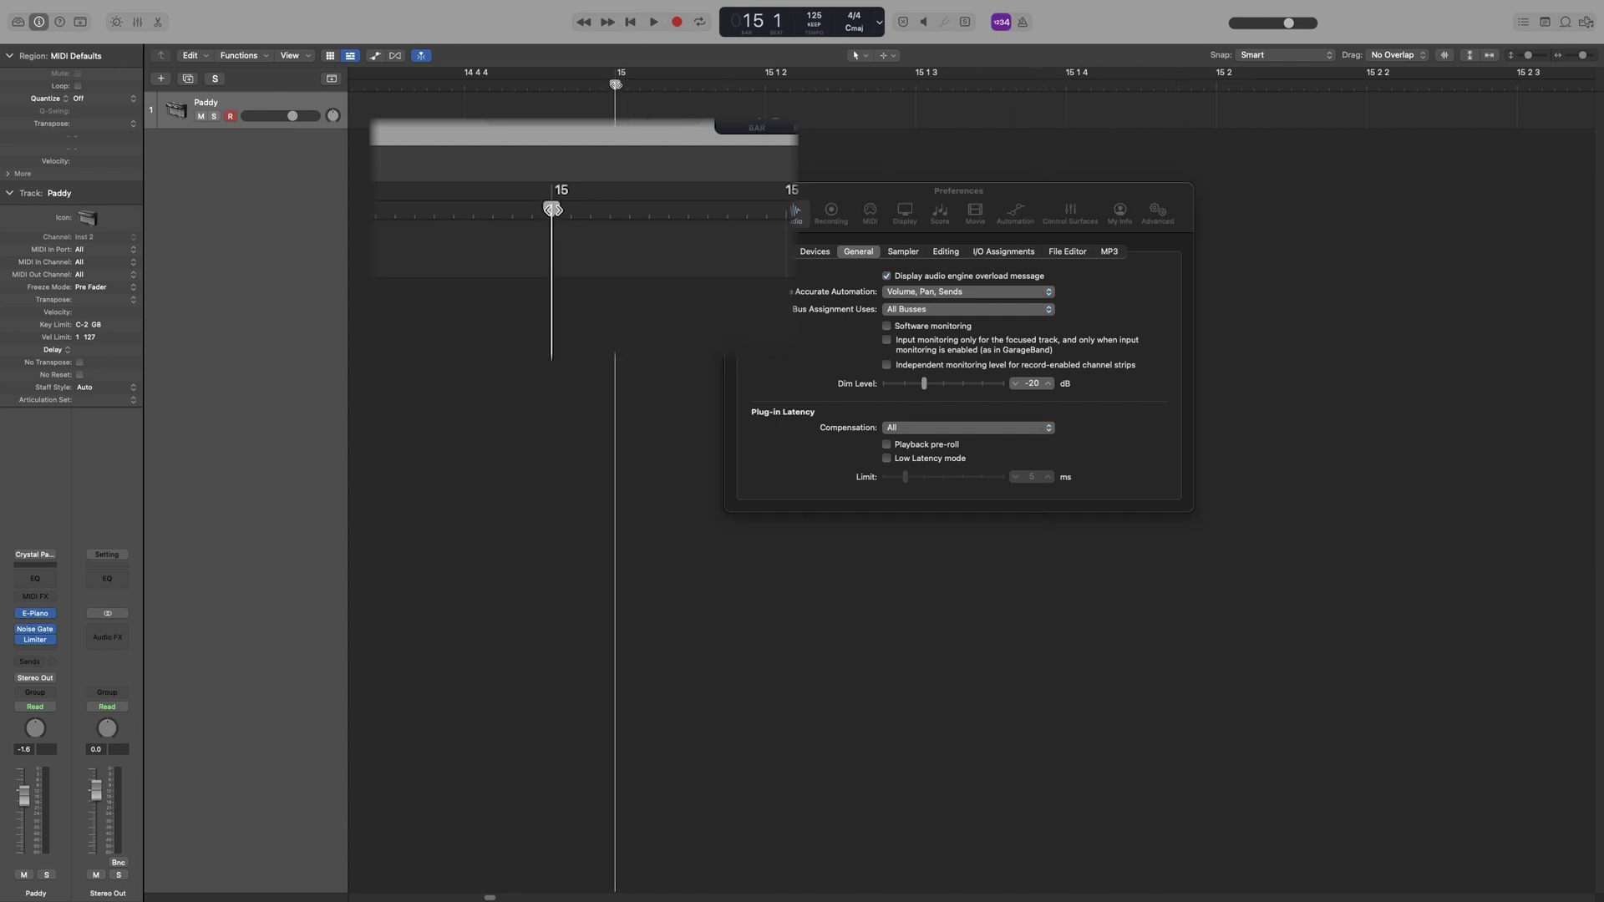
- Enable Playback pre-roll and test playback again from bar 15
{"action": "left_click", "coordinate": [888, 445]}
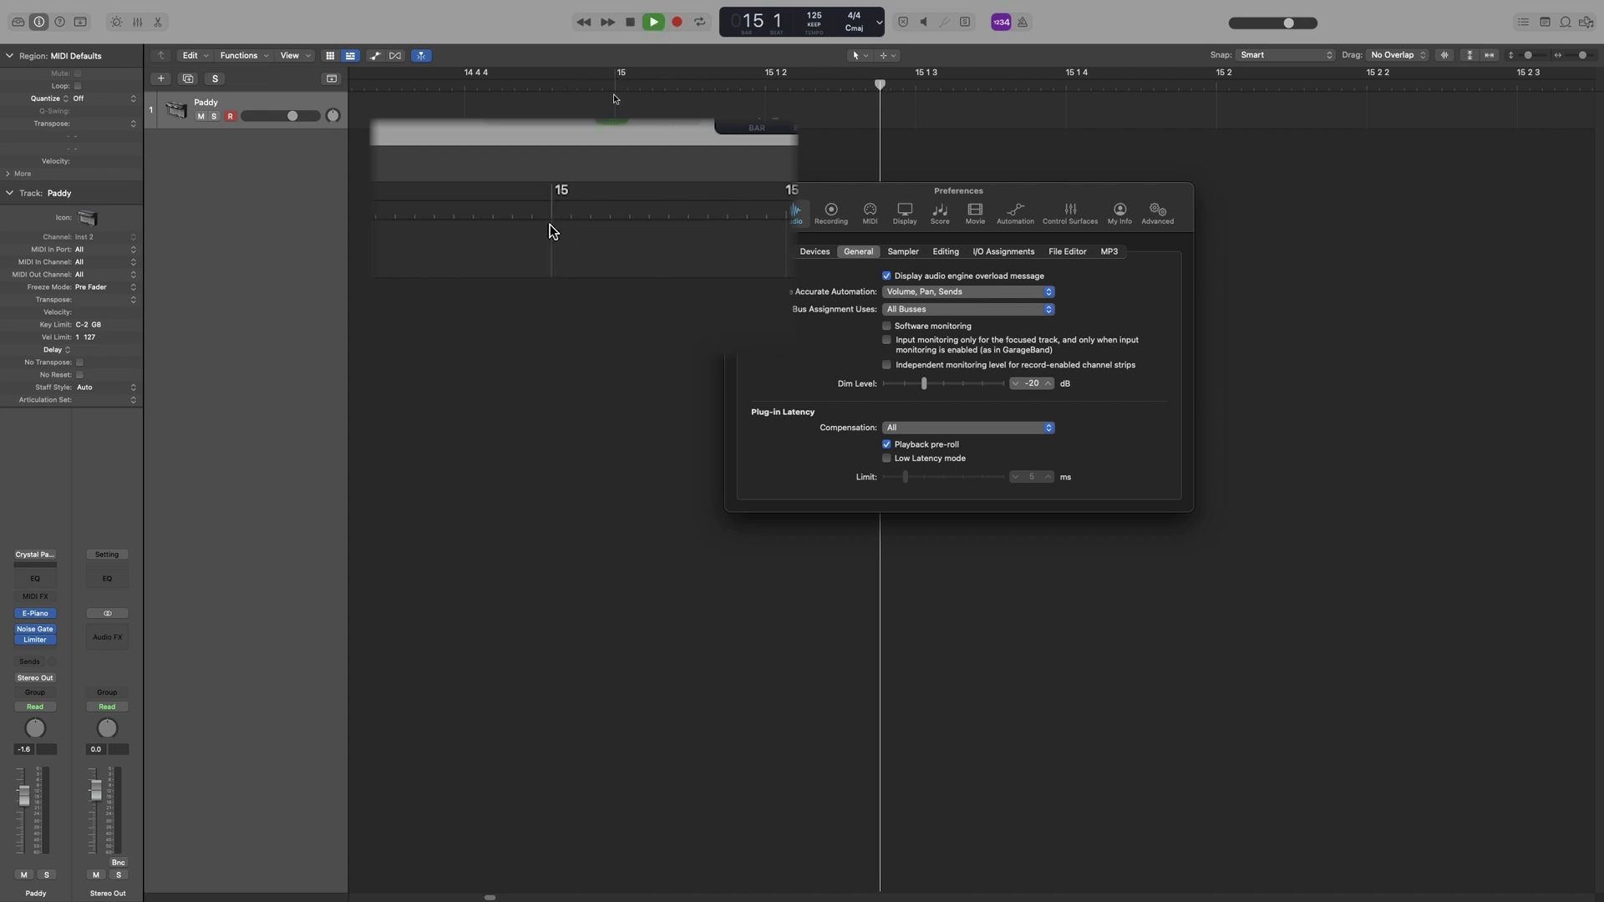
{"action": "key", "text": "space"}
{"action": "left_click", "coordinate": [618, 82]}
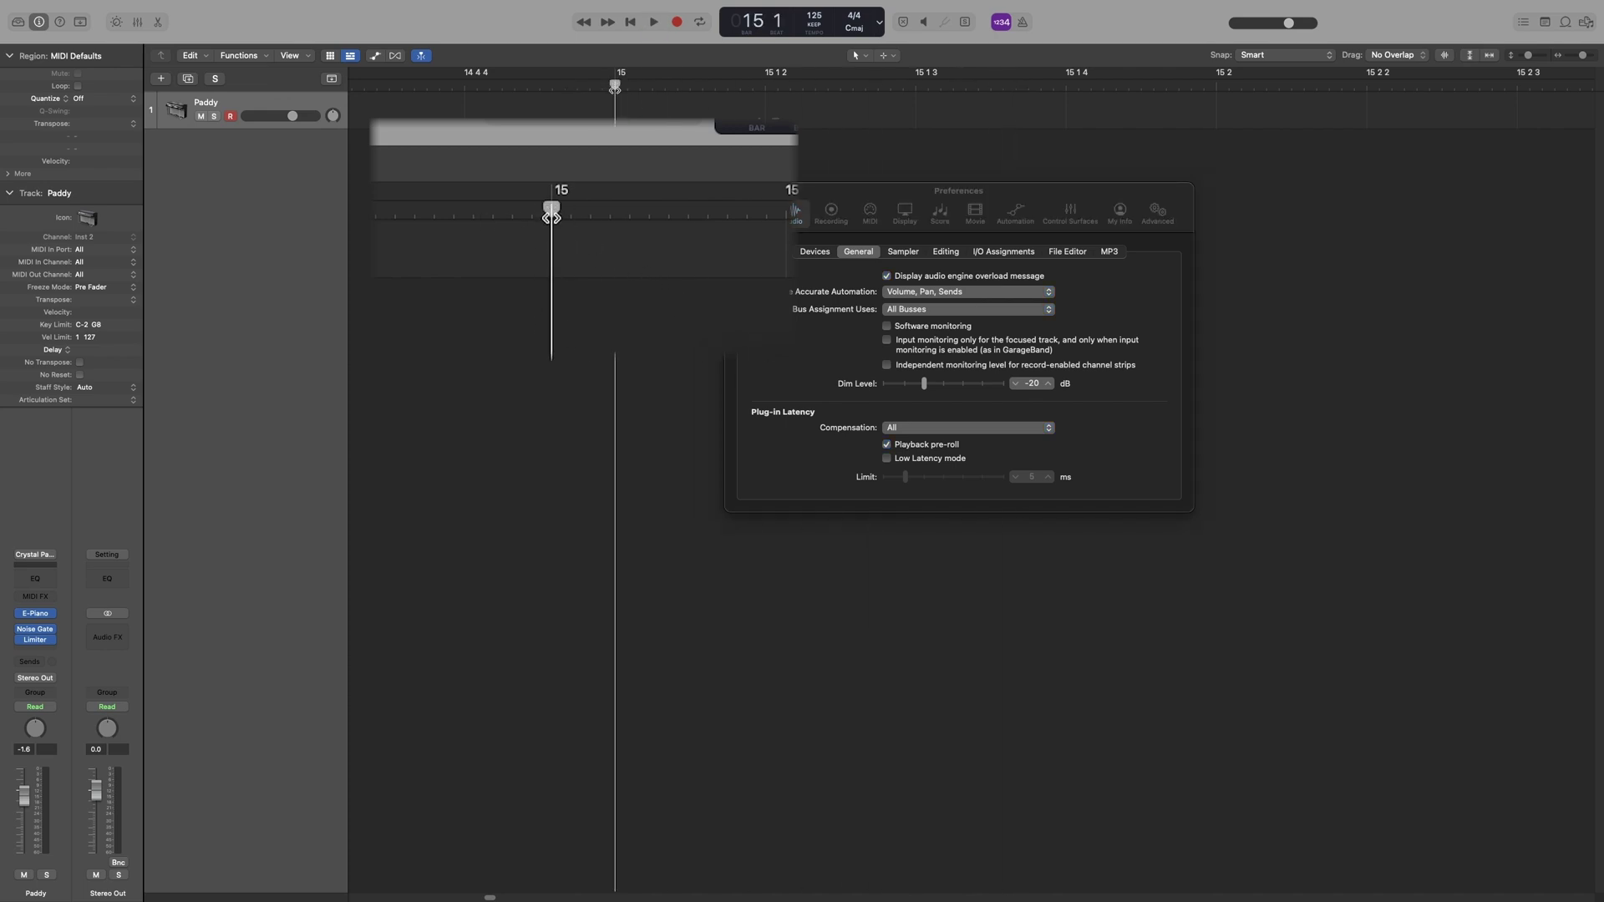
{"action": "key", "text": "space"}
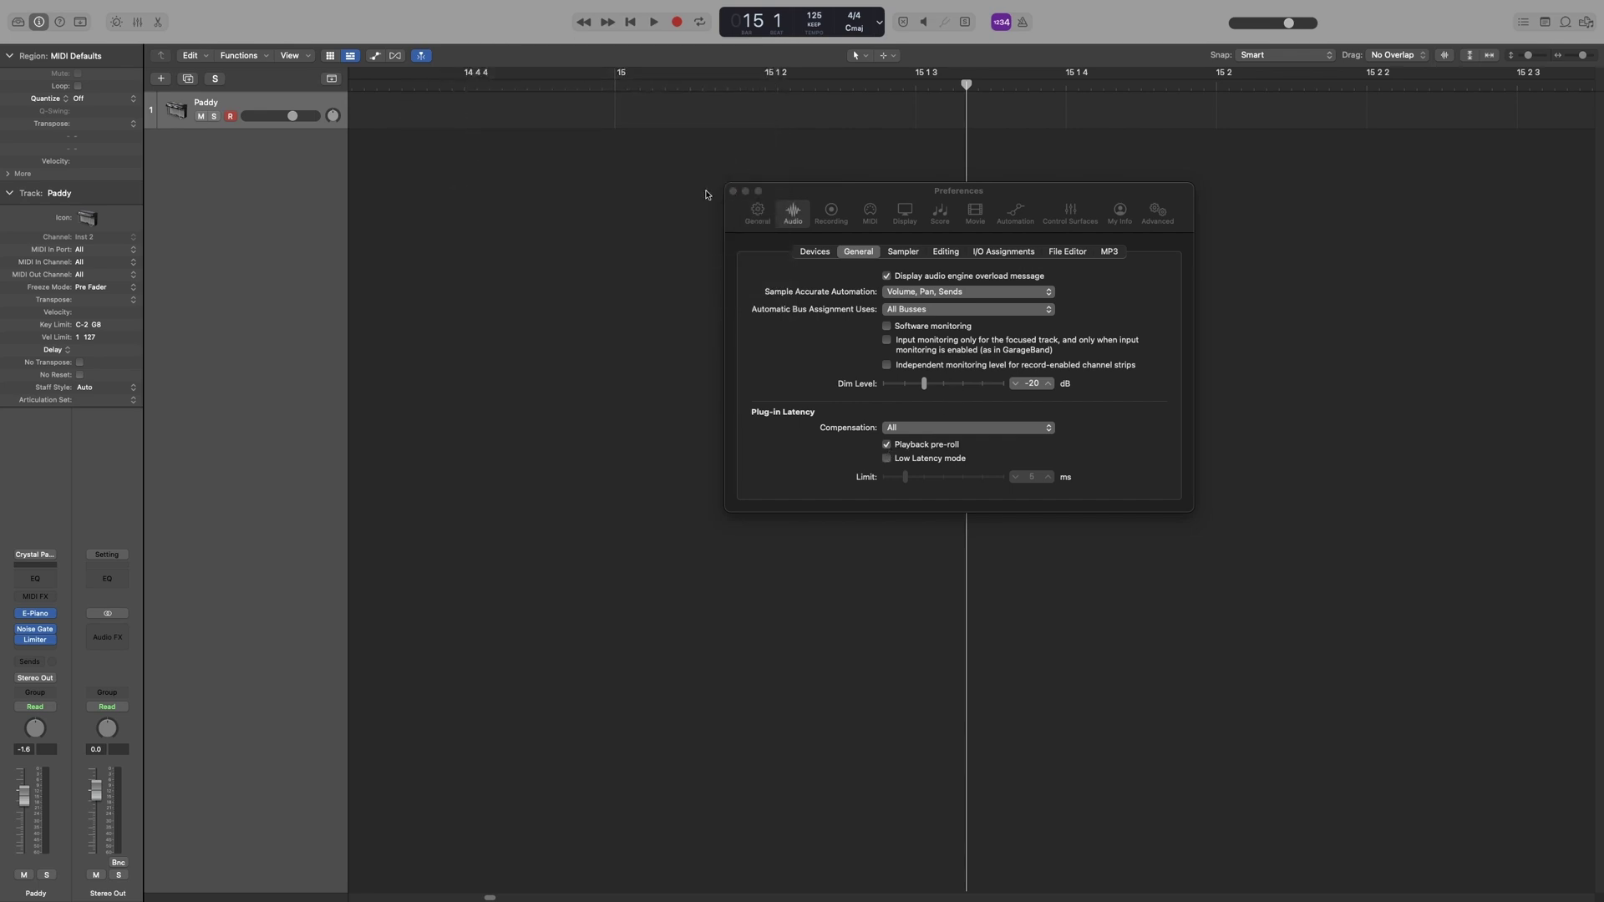
{"action": "scroll", "coordinate": [632, 165], "scroll_direction": "down", "scroll_amount": 10}
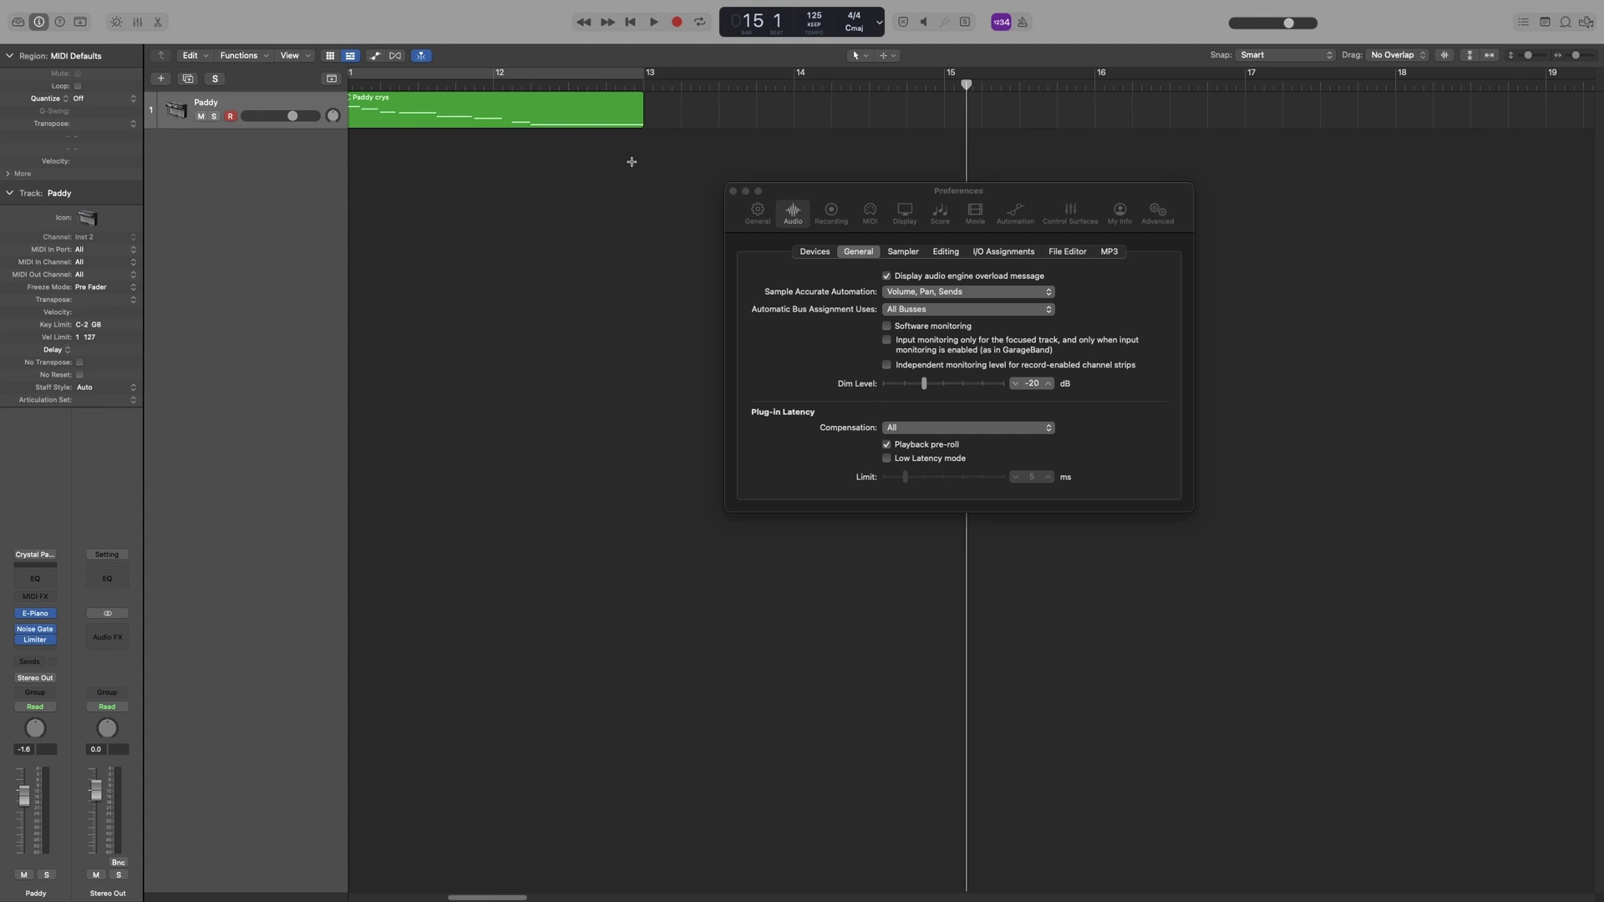
{"action": "scroll", "coordinate": [632, 161], "scroll_direction": "down", "scroll_amount": 3}
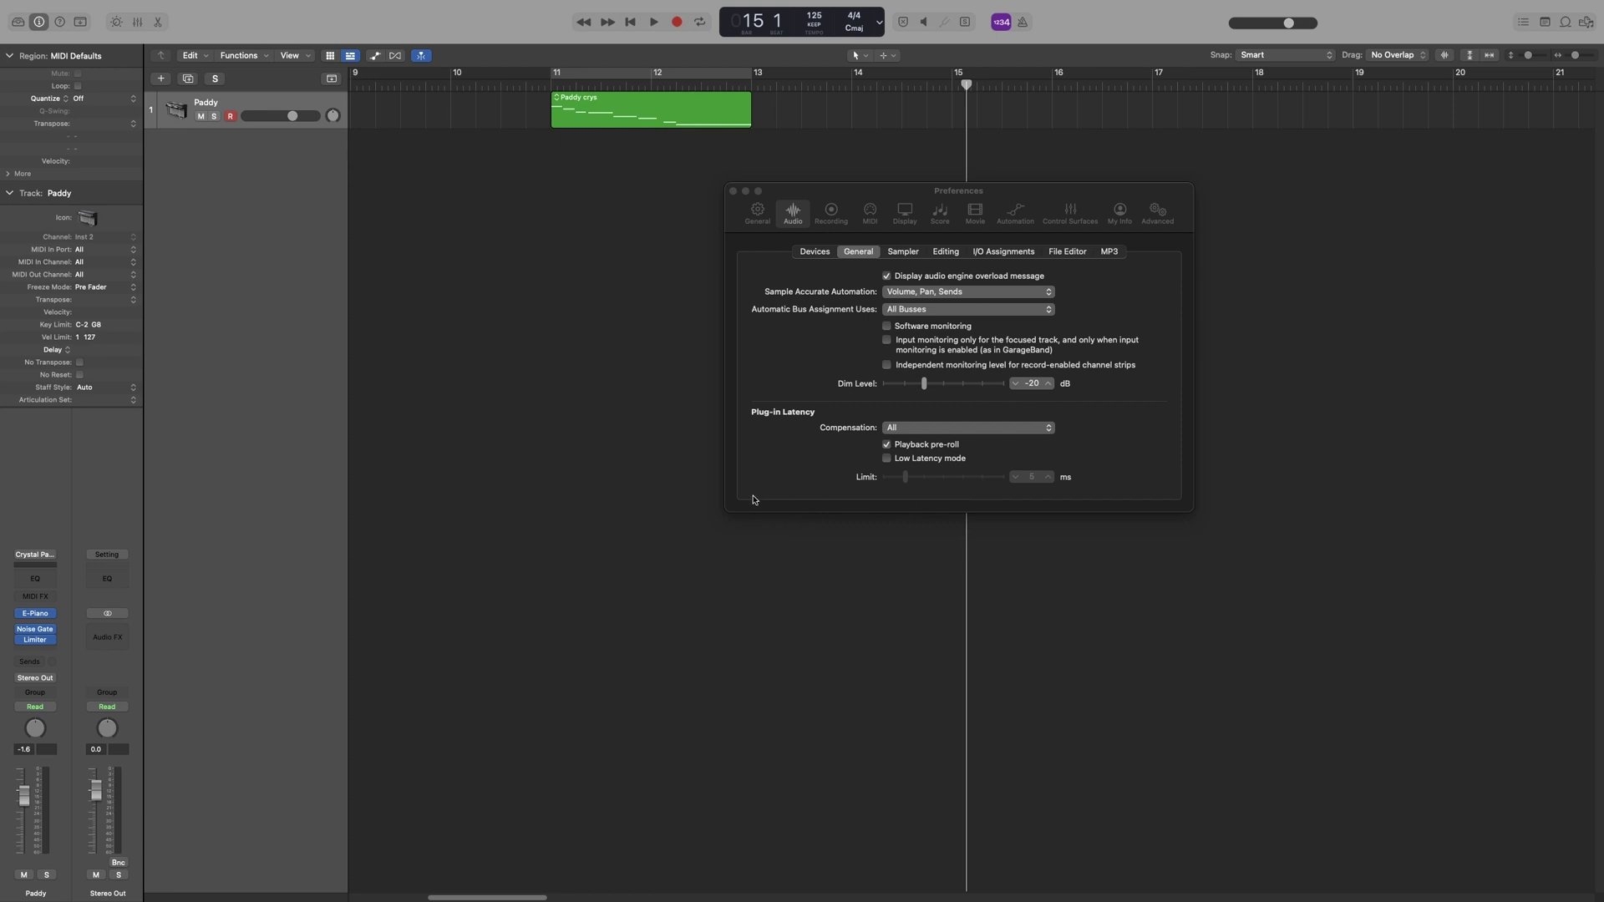
- Add a Low Latency Monitoring Mode button to the control bar via Customize Control Bar
{"action": "right_click", "coordinate": [1090, 40]}
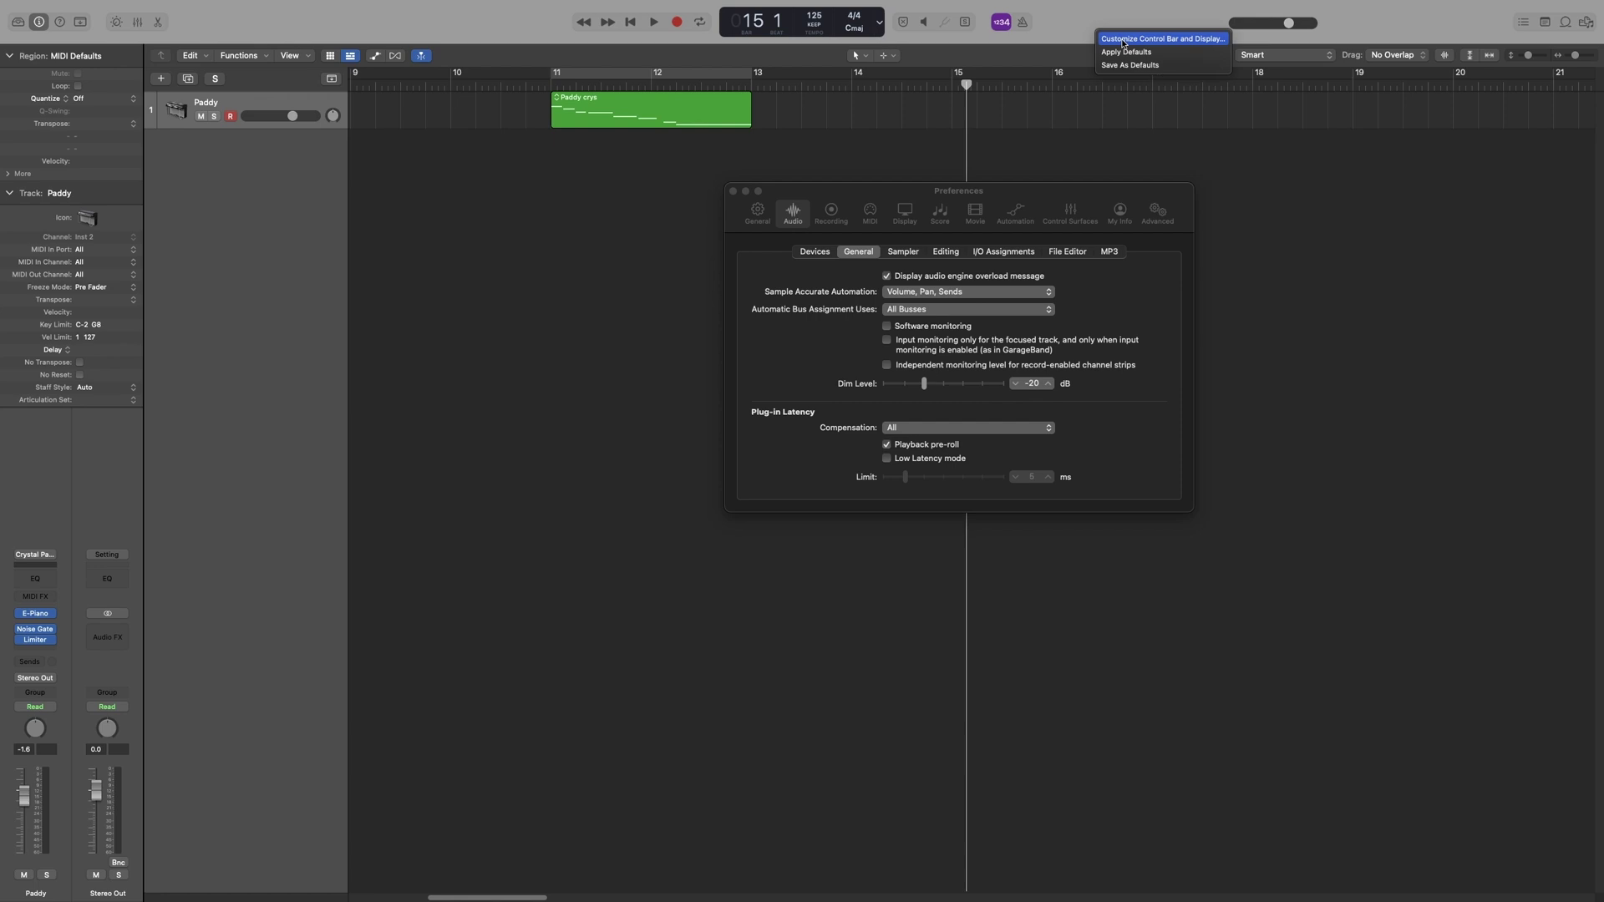
{"action": "left_click", "coordinate": [1124, 39]}
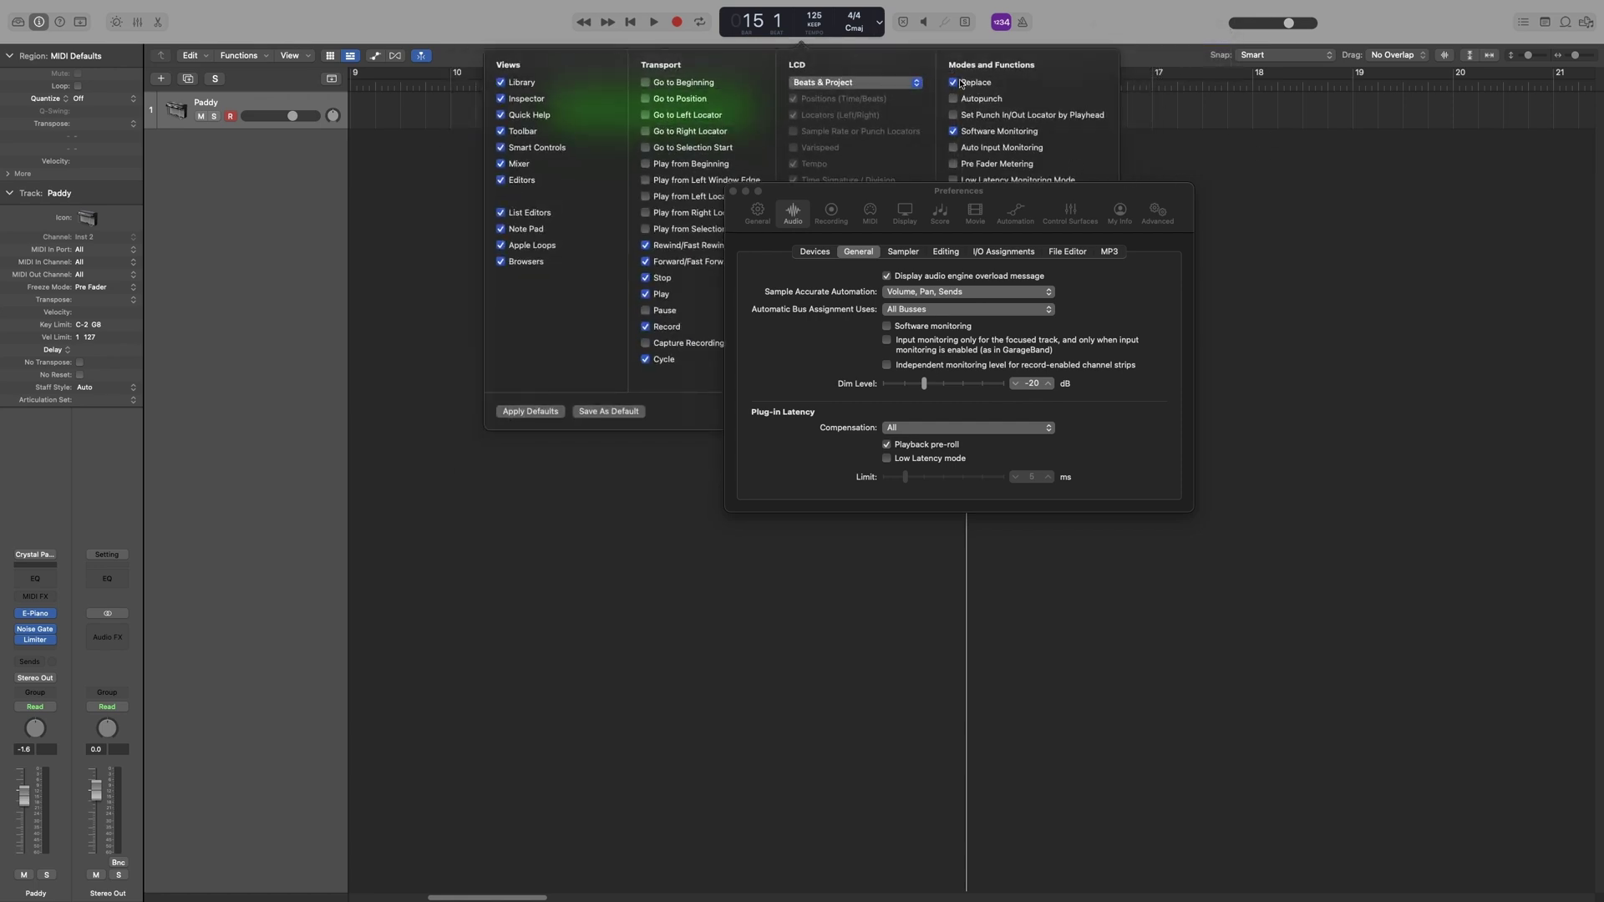
{"action": "left_click", "coordinate": [953, 180]}
{"action": "left_click", "coordinate": [1114, 34]}
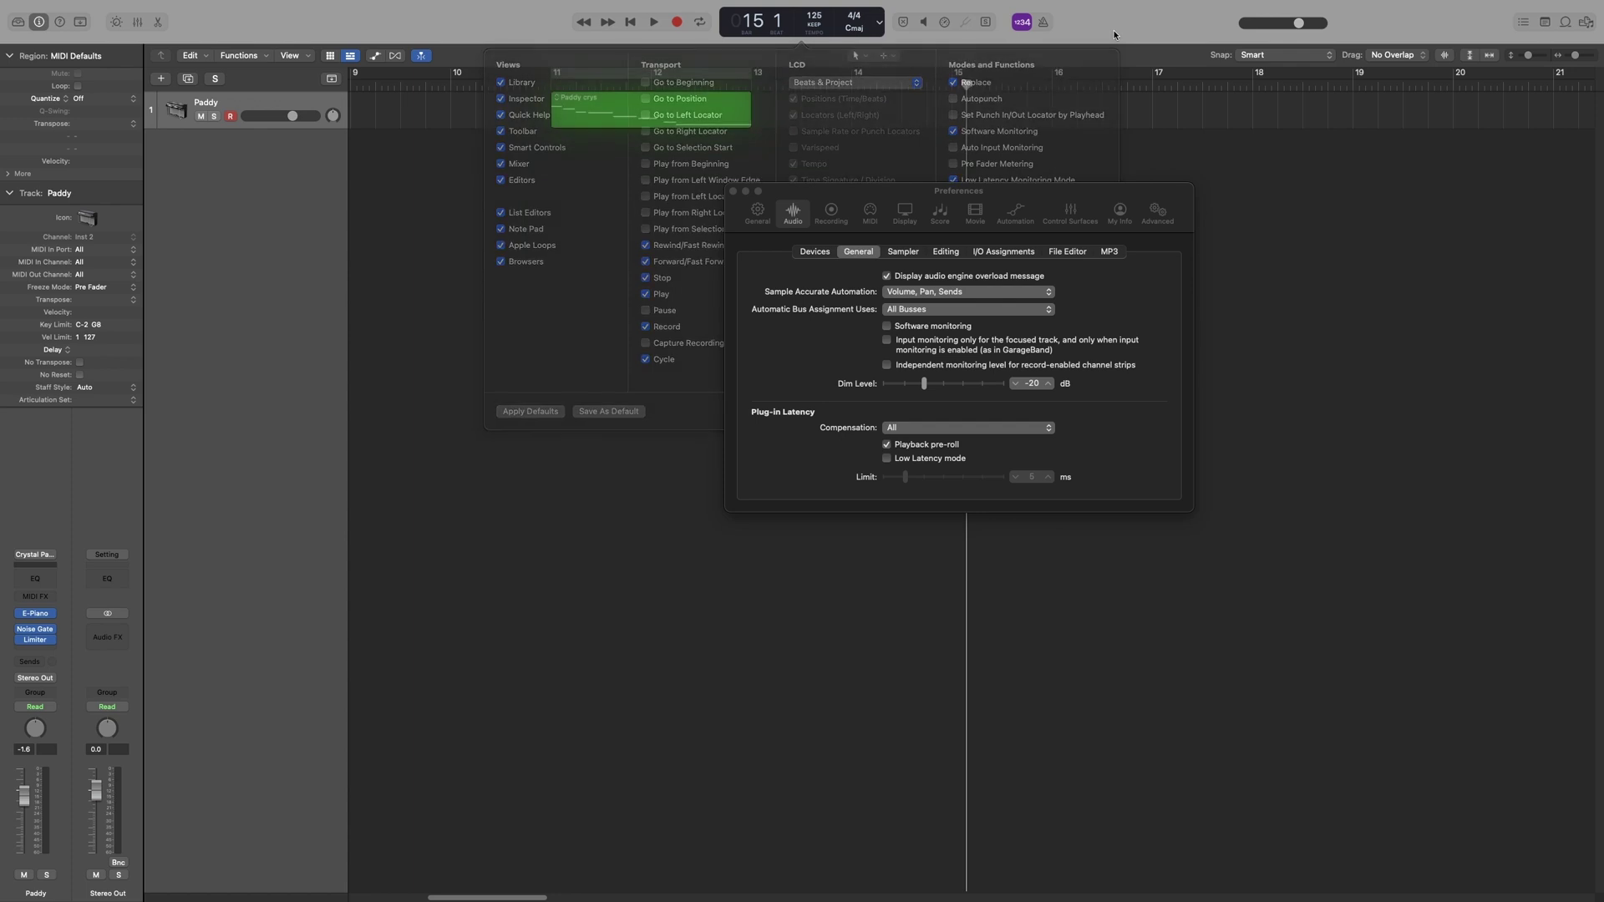
- Toggle the new Low Latency button on and off twice, then open Paddy's Limiter plug-in
{"action": "left_click", "coordinate": [945, 23]}
{"action": "left_click", "coordinate": [946, 24]}
{"action": "left_click", "coordinate": [946, 24]}
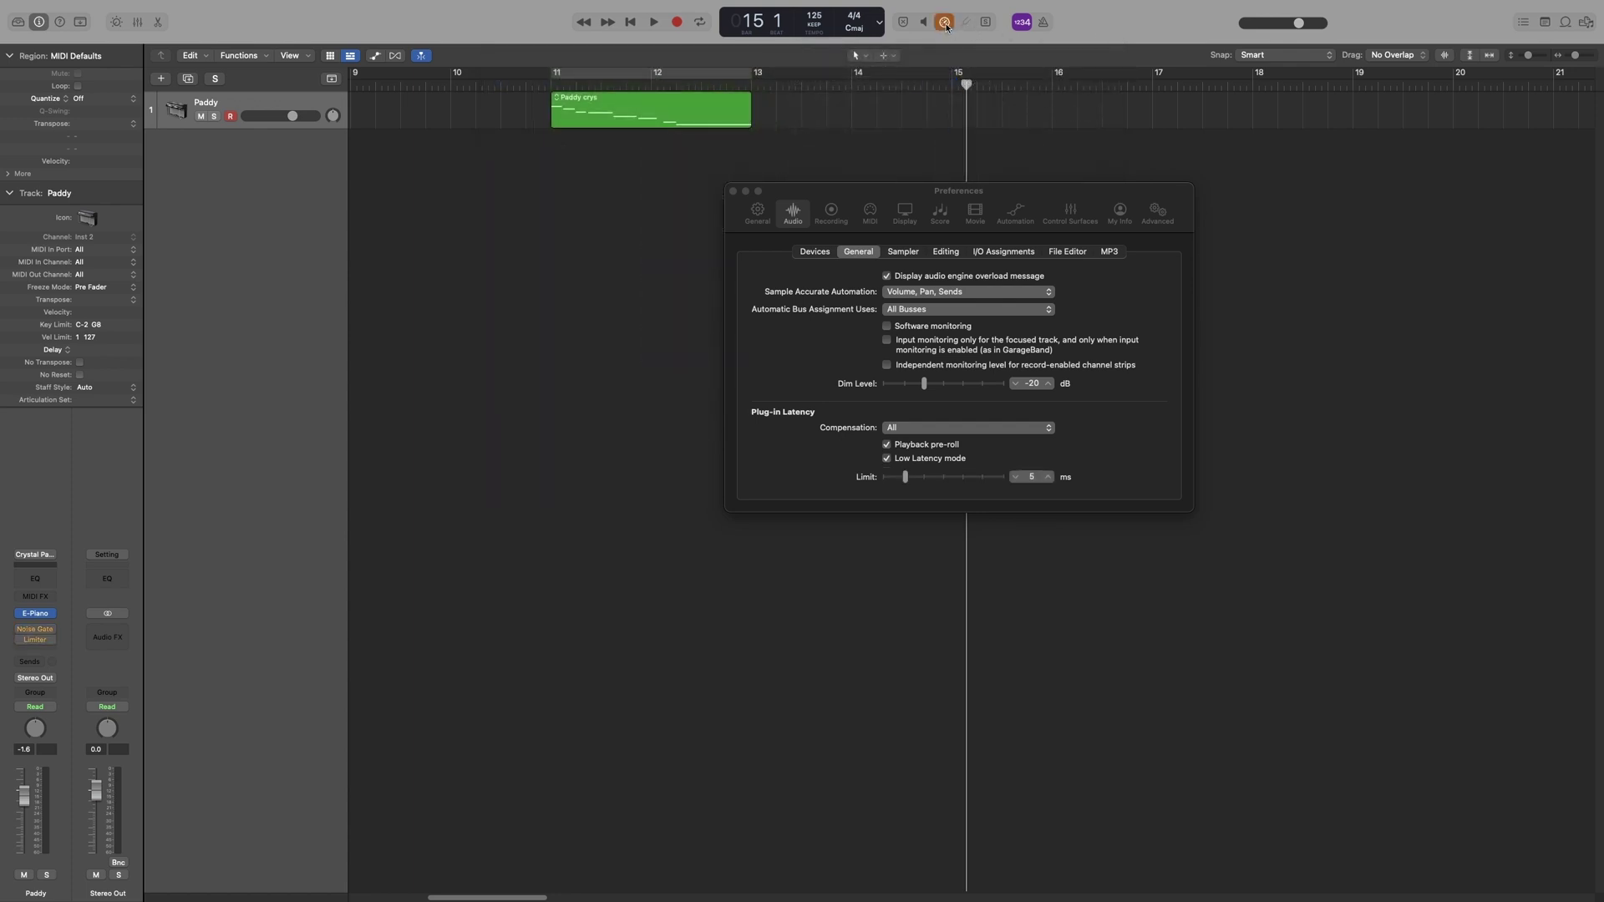
{"action": "left_click", "coordinate": [946, 24]}
{"action": "left_click", "coordinate": [36, 642]}
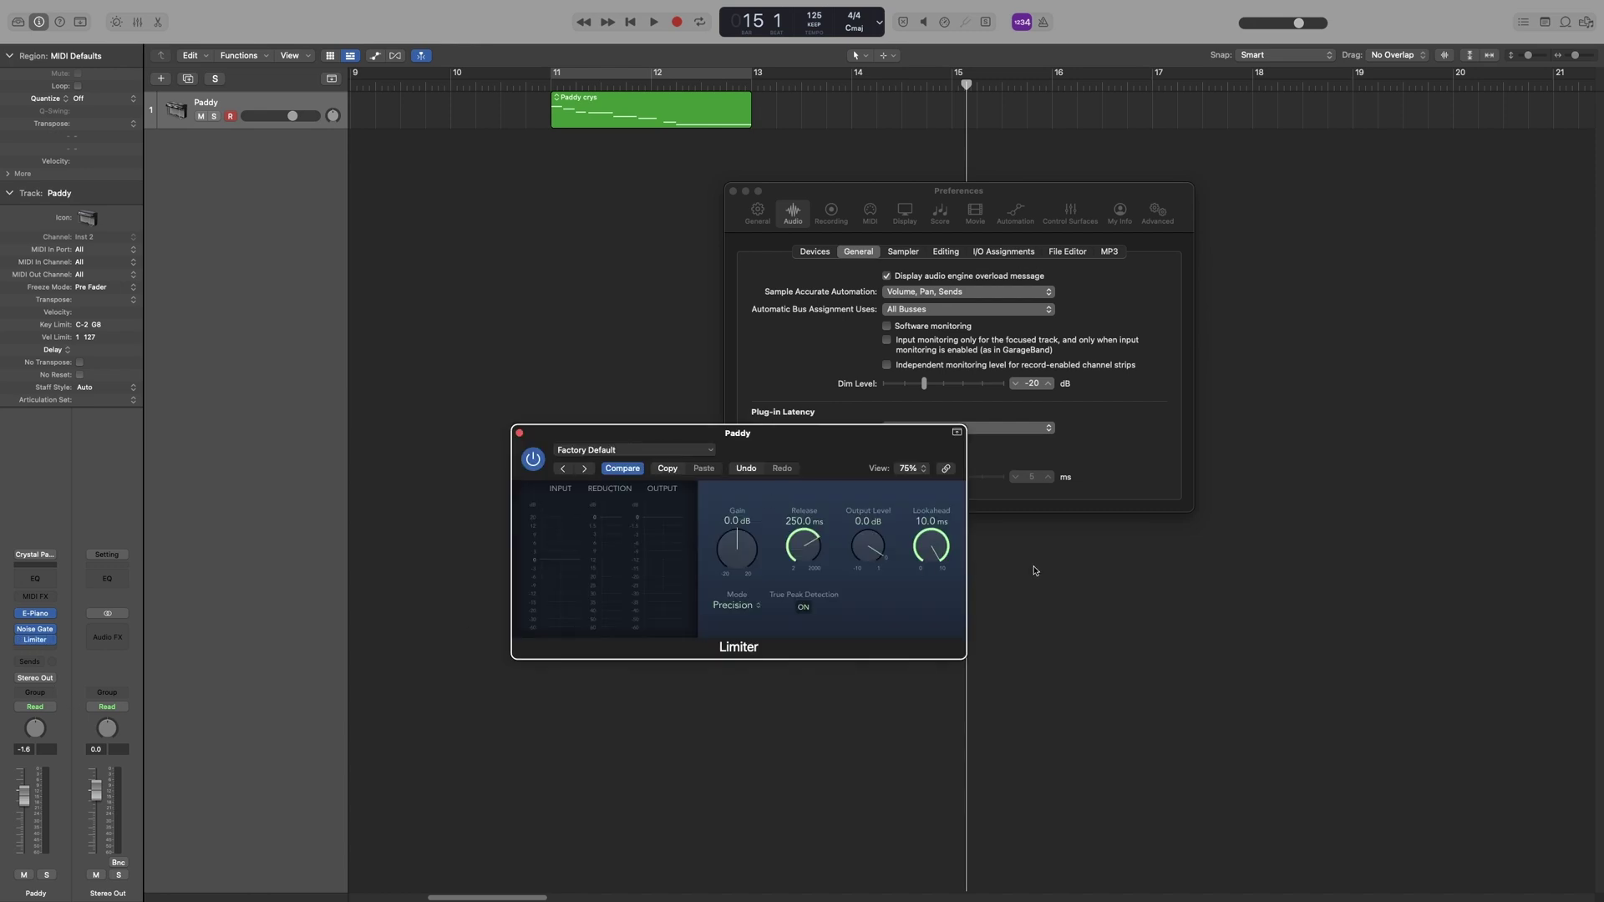
- Open the plug-in choices for Paddy's Noise Gate slot and close the Limiter window
{"action": "left_click", "coordinate": [51, 629]}
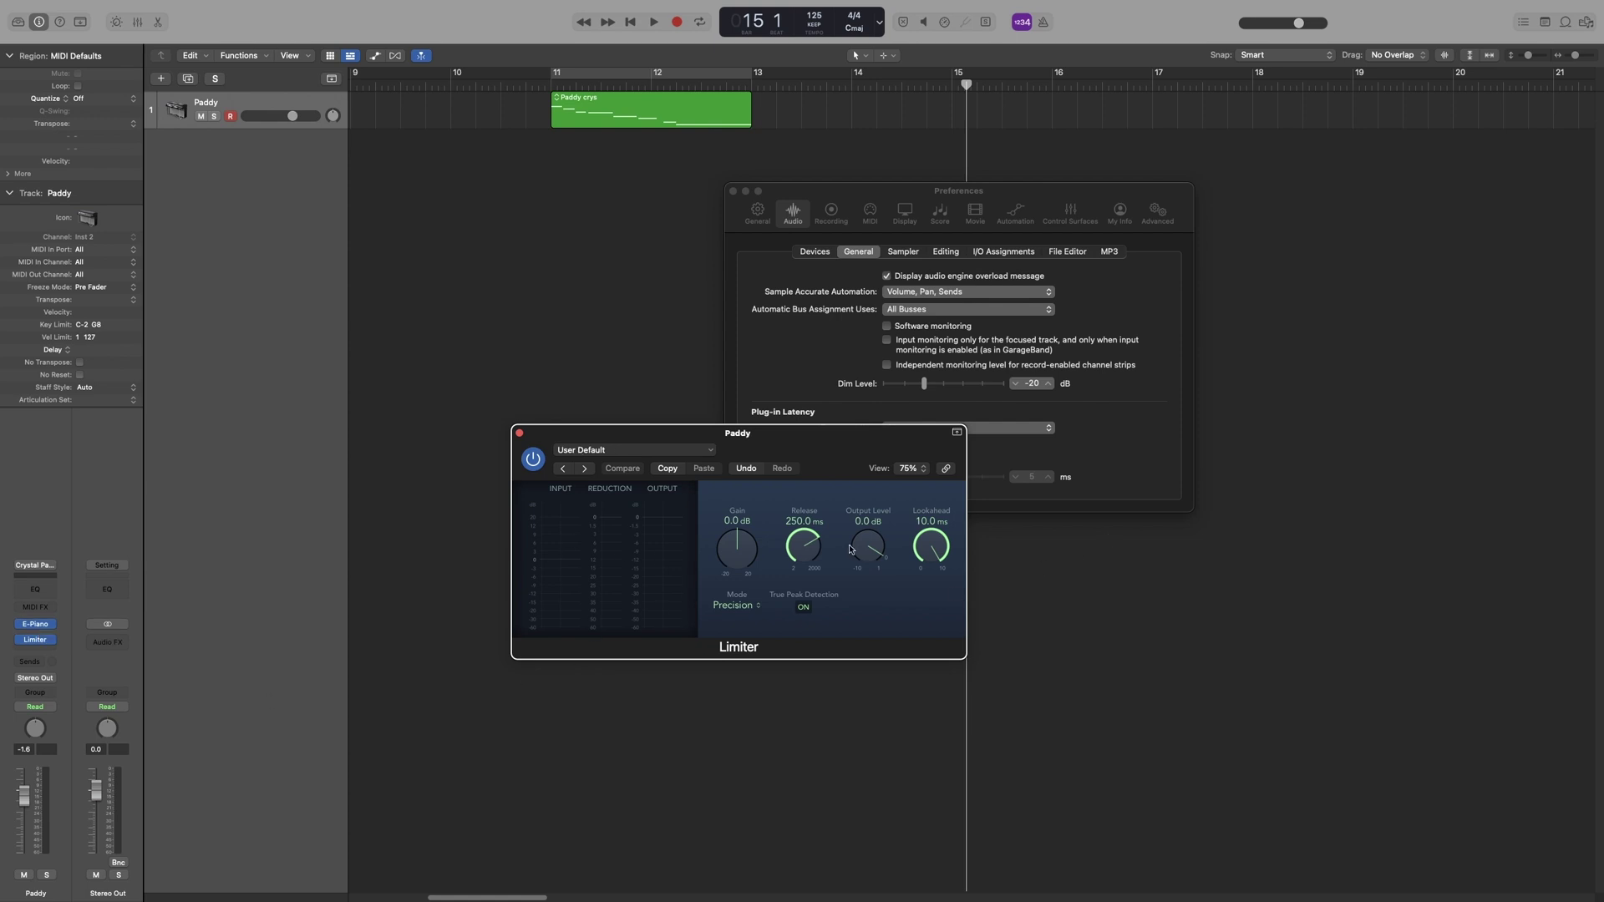
{"action": "left_click", "coordinate": [519, 433]}
- Swap Paddy's Limiter for the Adaptive Limiter, lower lookahead from 50 ms to 20 ms, and show the Mixer
{"action": "left_click", "coordinate": [53, 640]}
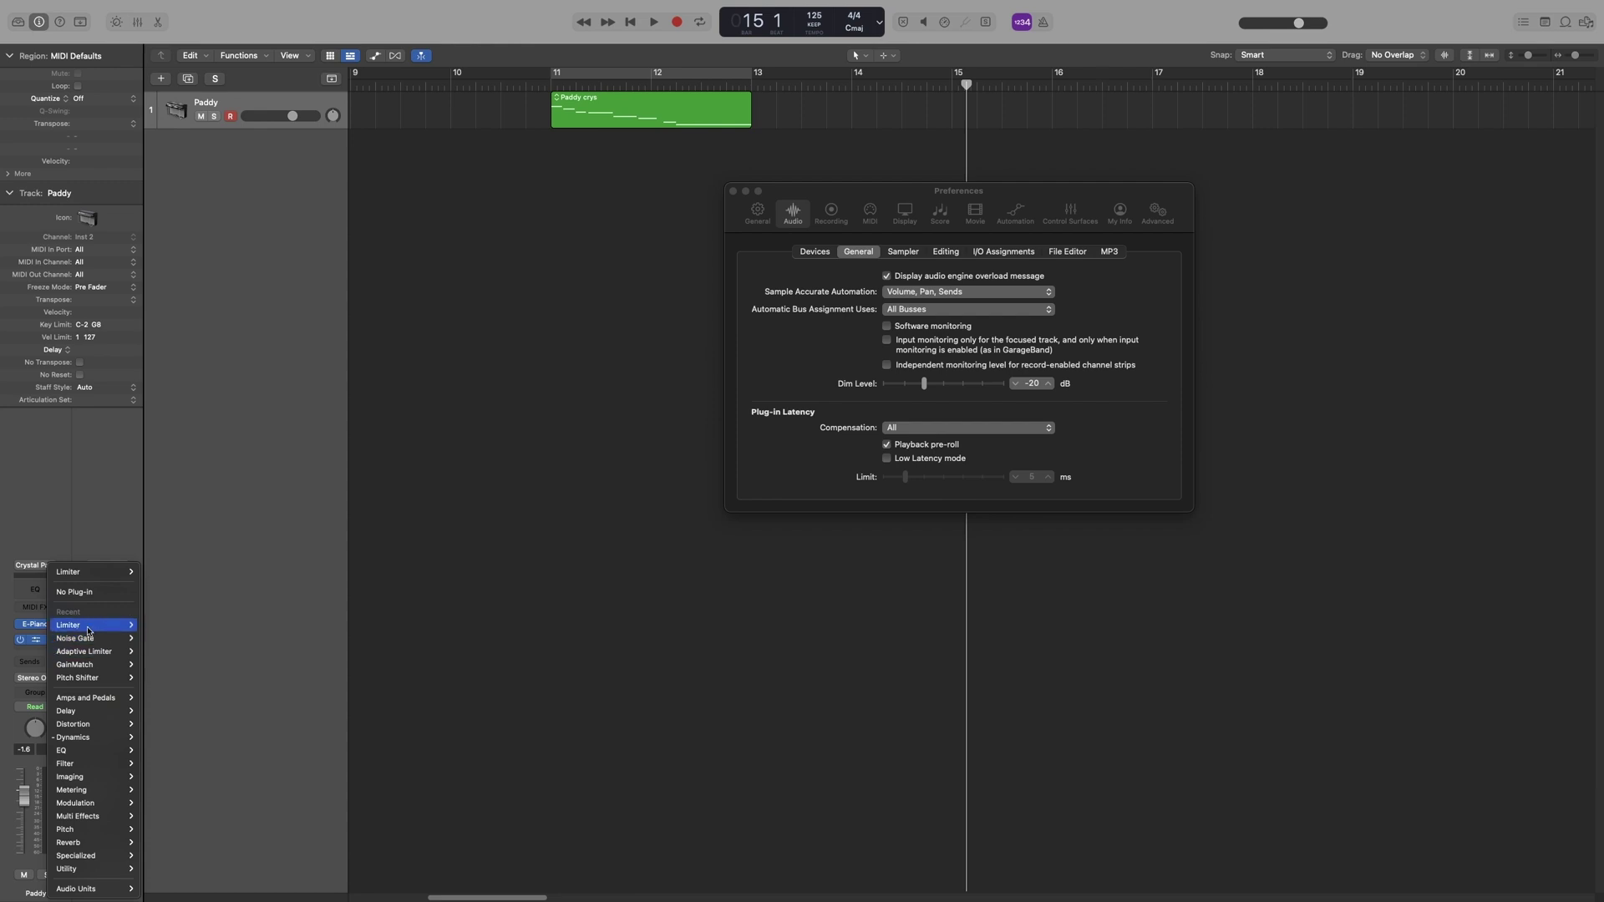
{"action": "left_click", "coordinate": [102, 652]}
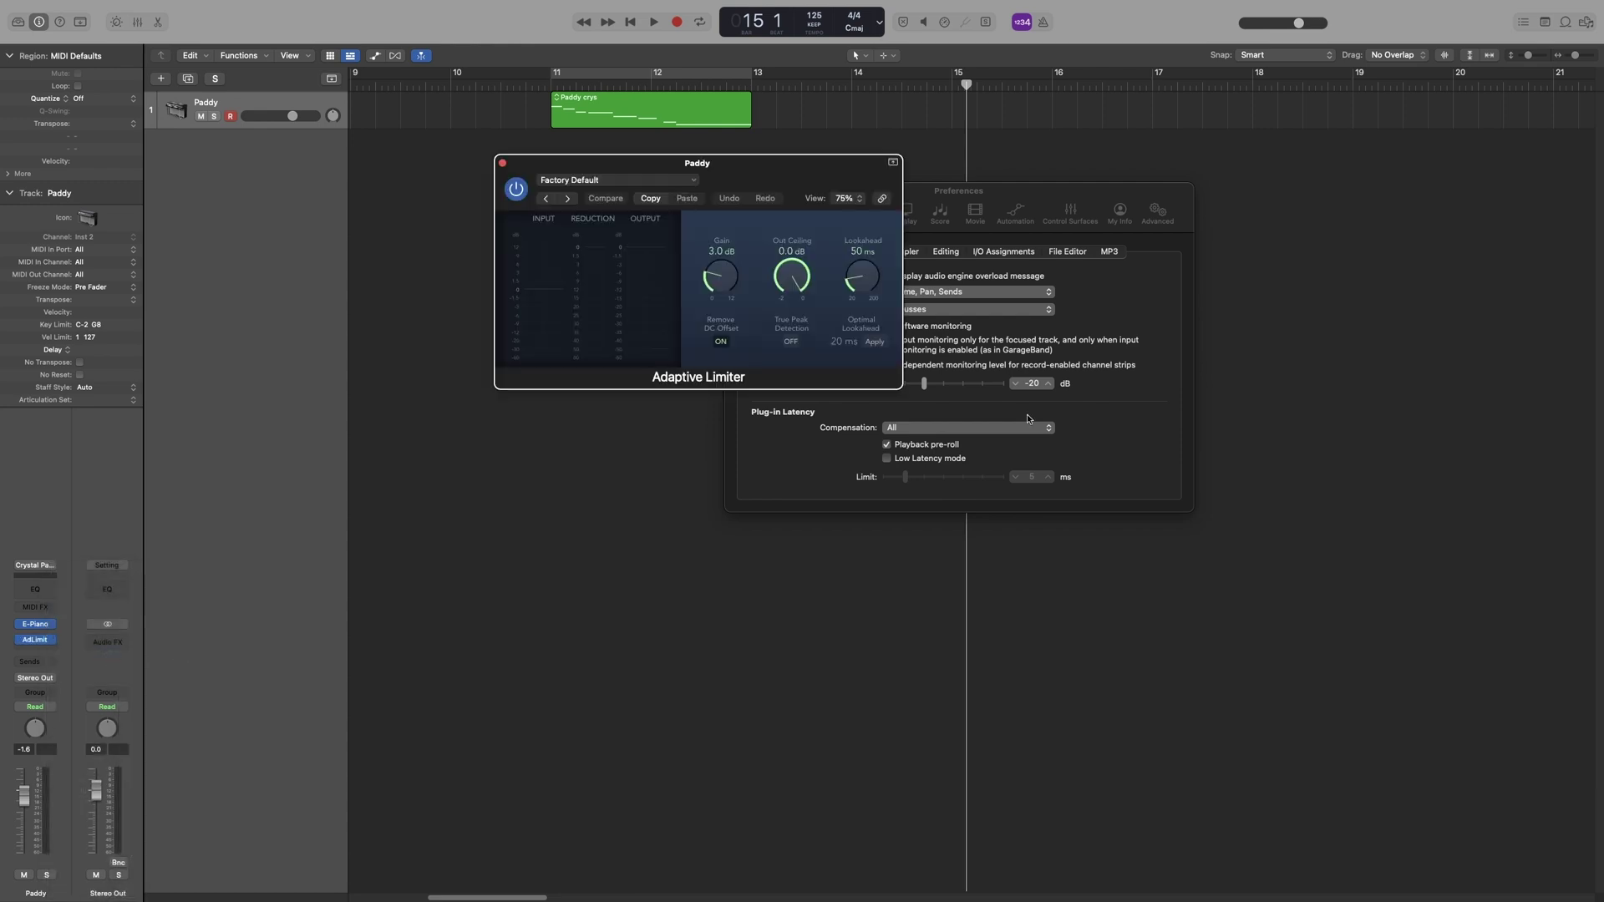
{"action": "left_click_drag", "start_coordinate": [862, 284], "coordinate": [877, 364]}
{"action": "key", "text": "x"}
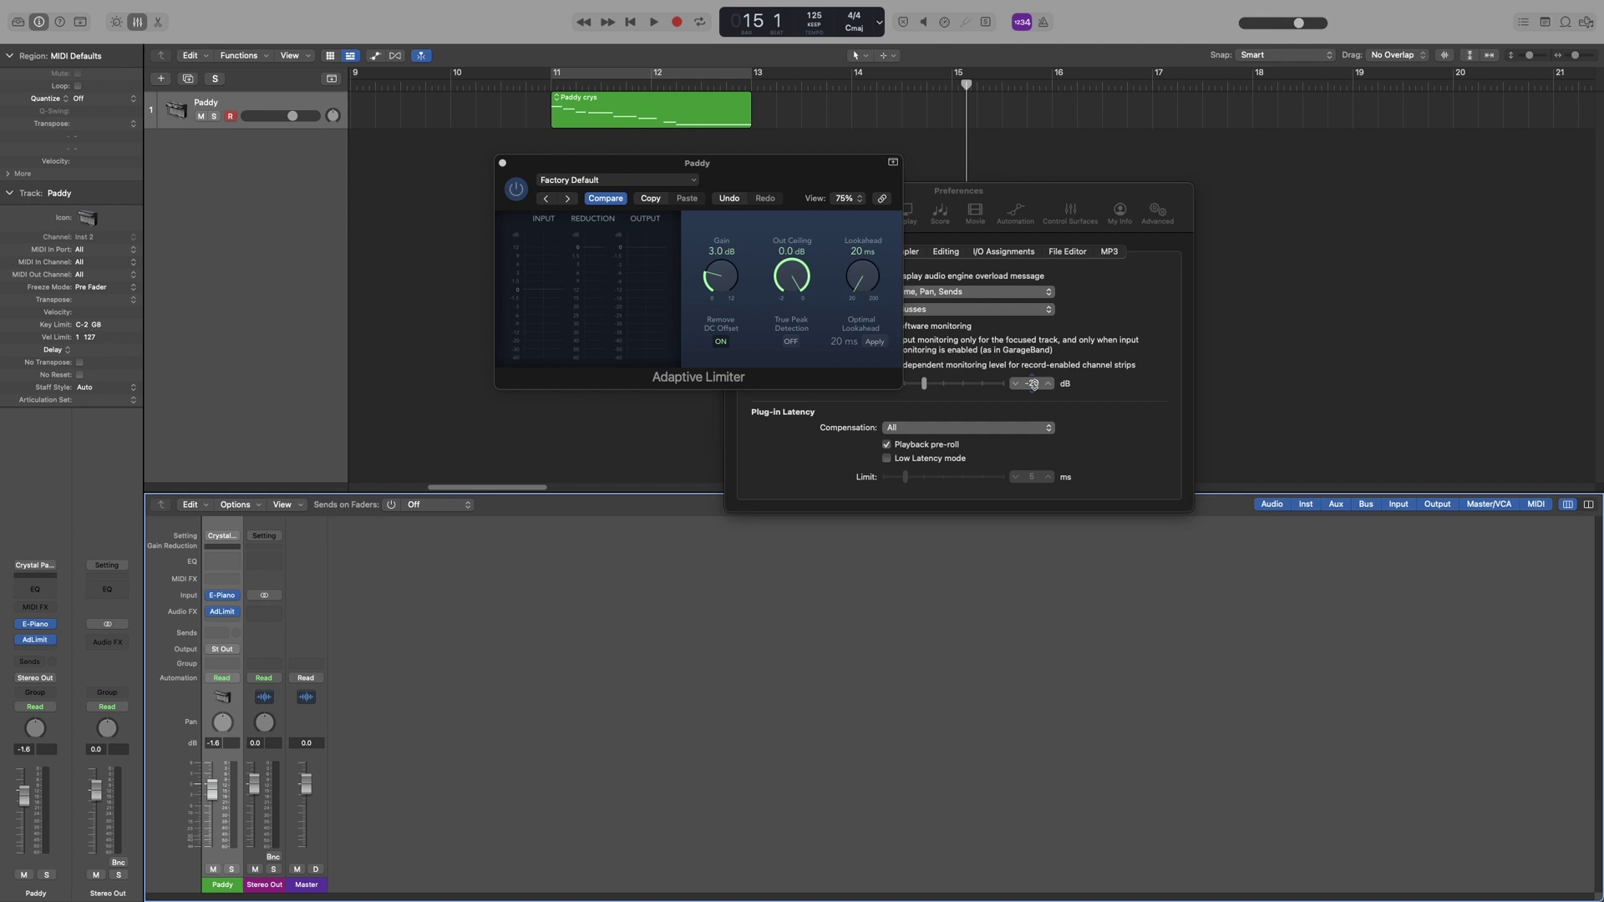
- Enable Low Latency mode in Audio General preferences and move the window to uncover the Adaptive Limiter
{"action": "left_click", "coordinate": [887, 458]}
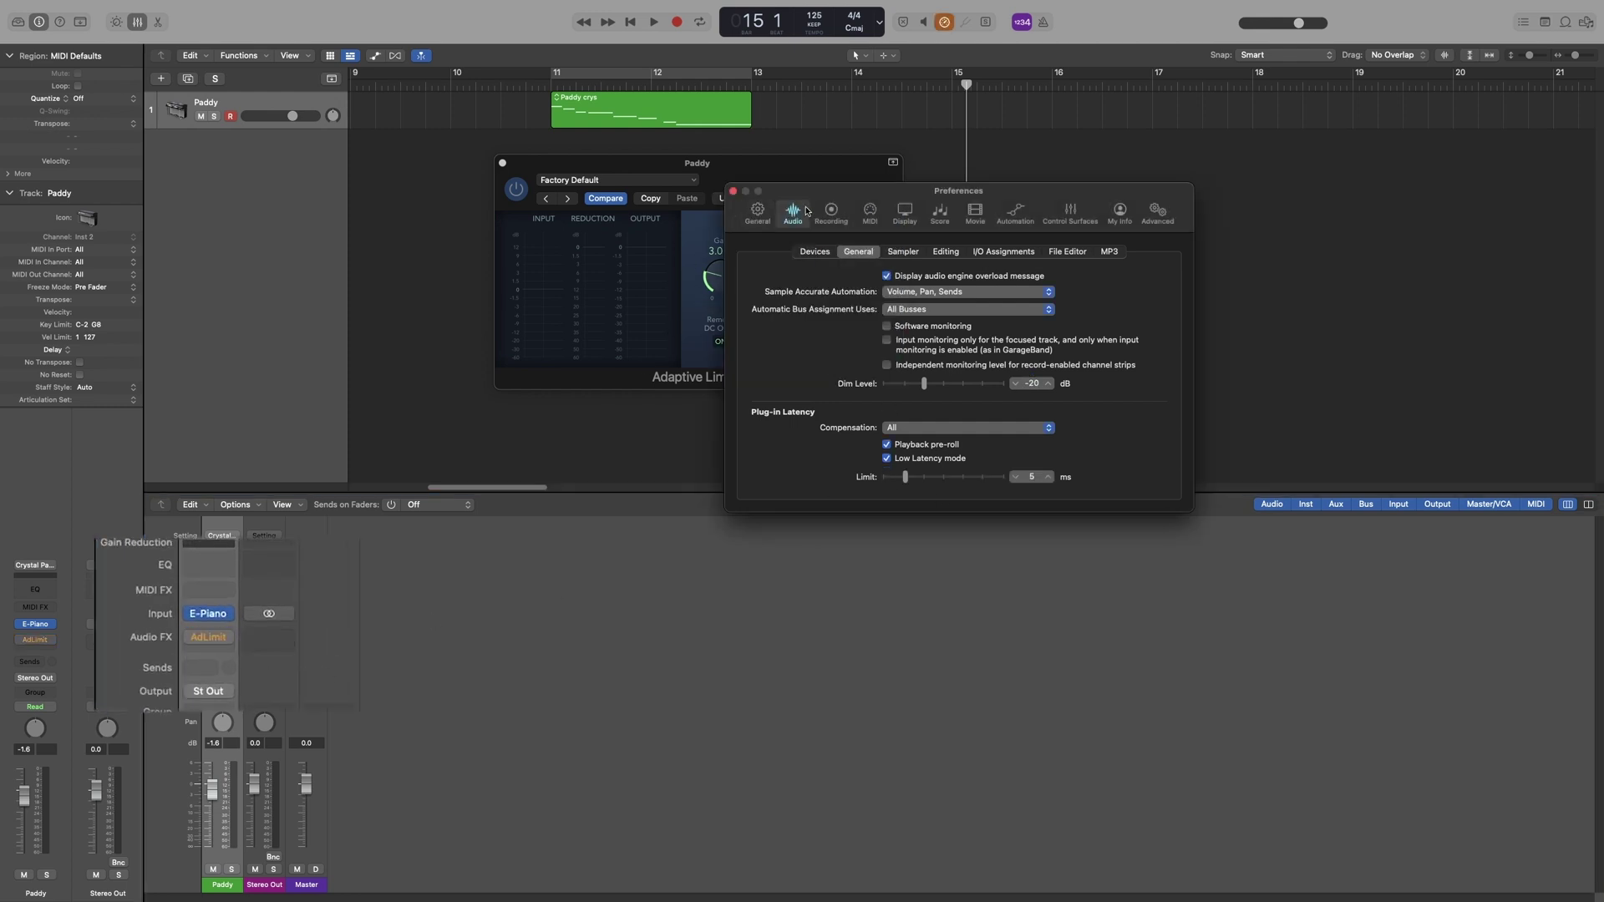
{"action": "left_click_drag", "start_coordinate": [821, 201], "coordinate": [1035, 181]}
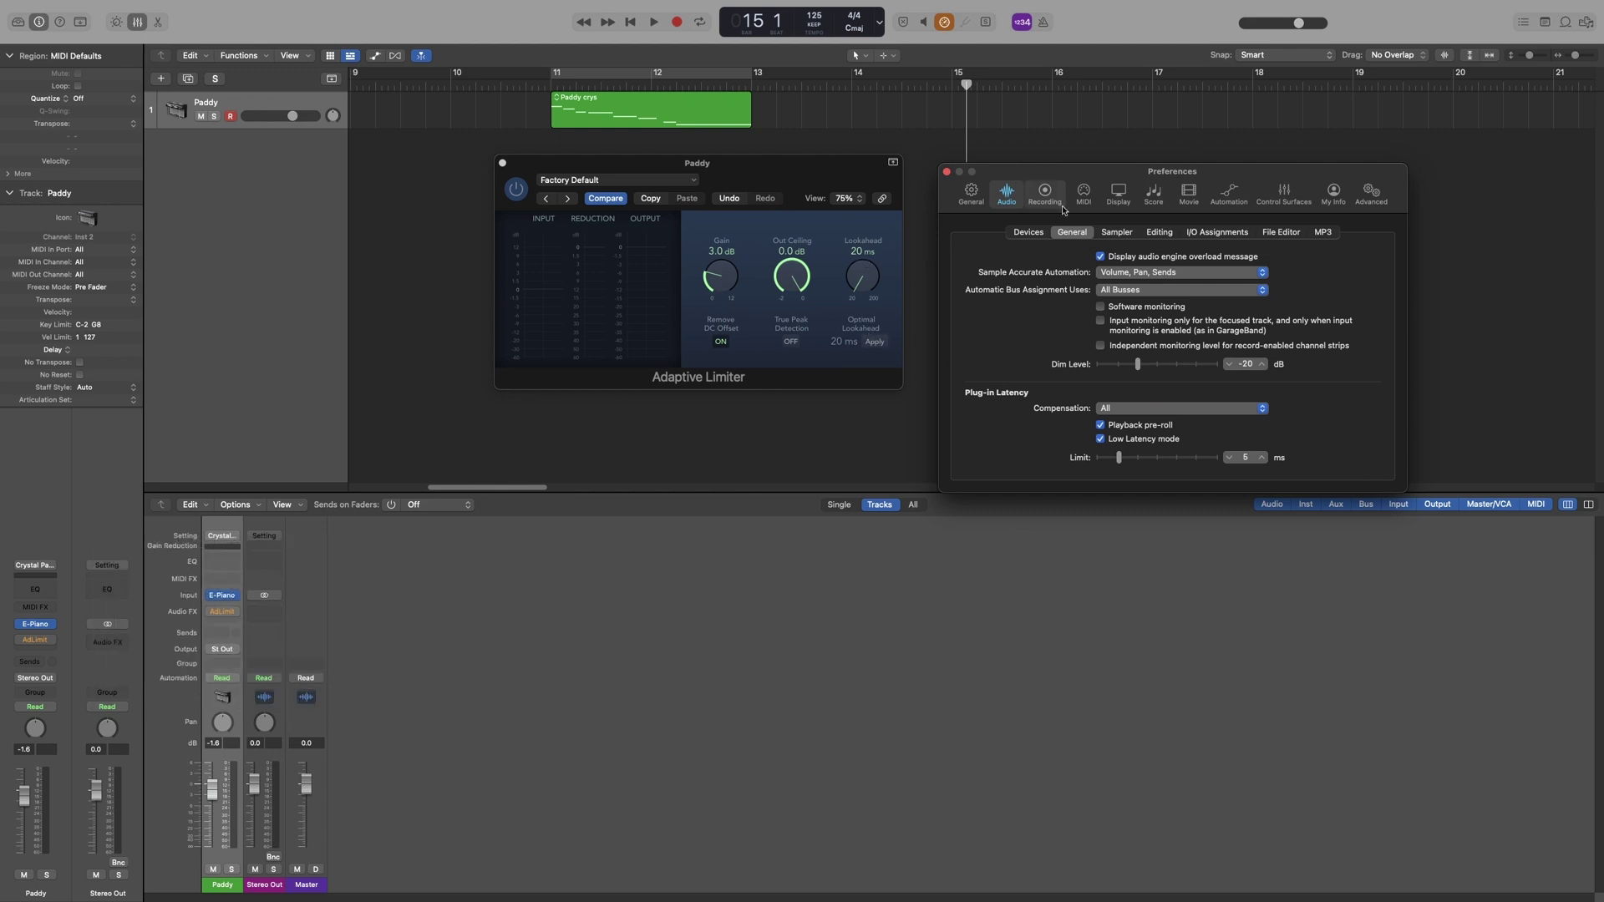
- Play from bar 11 with Low Latency off and raise the Adaptive Limiter gain to 12 dB
{"action": "left_click", "coordinate": [548, 86]}
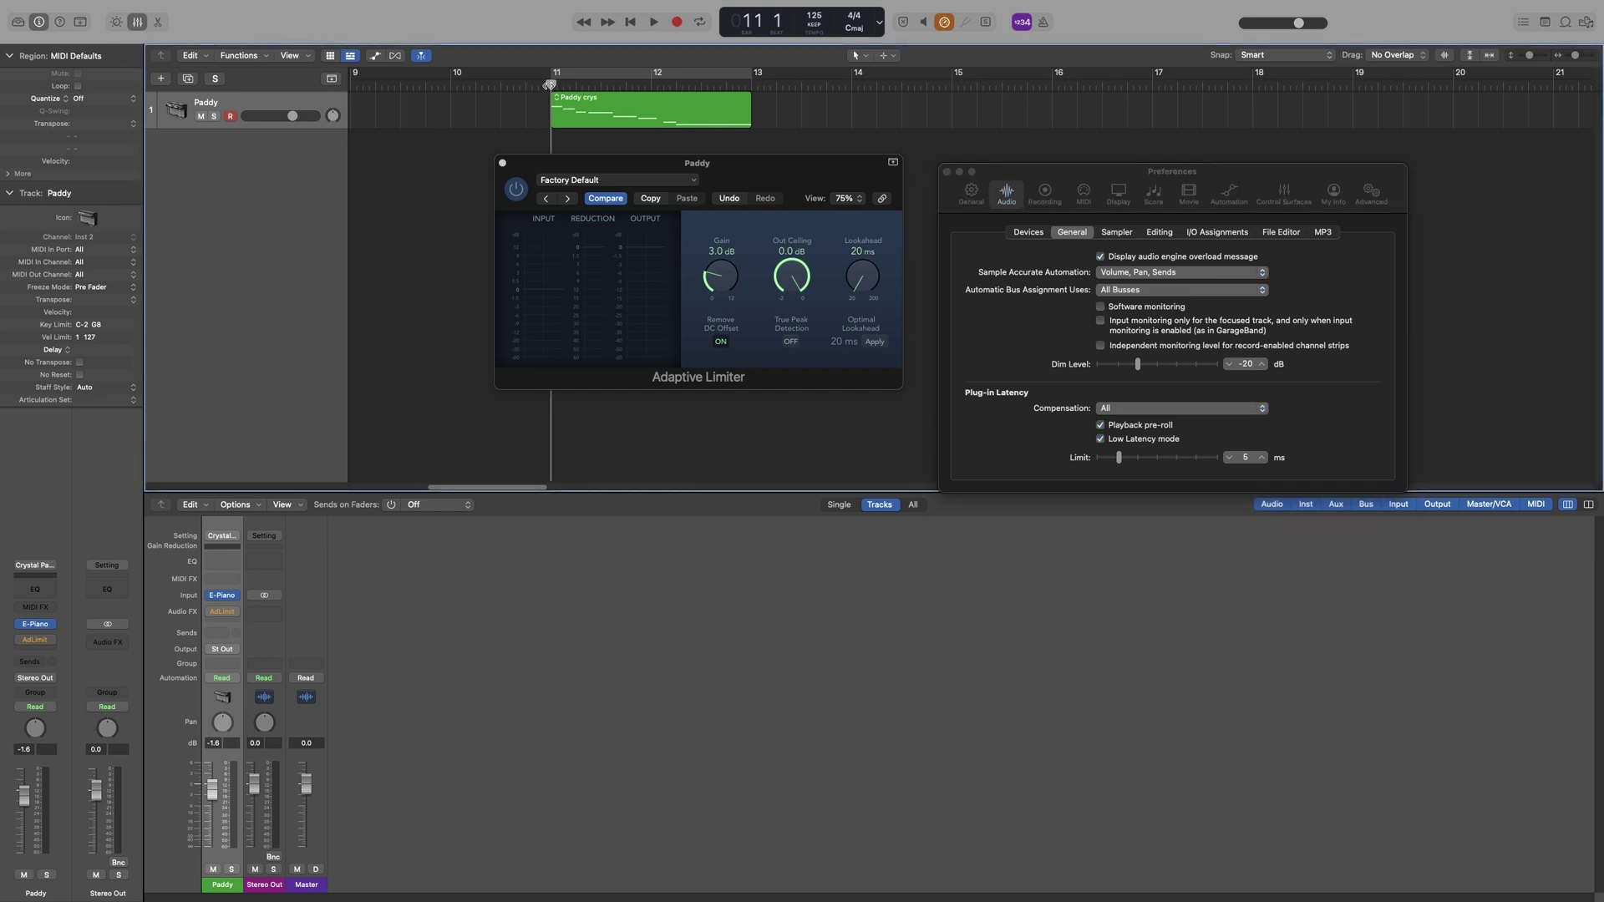
{"action": "key", "text": "space"}
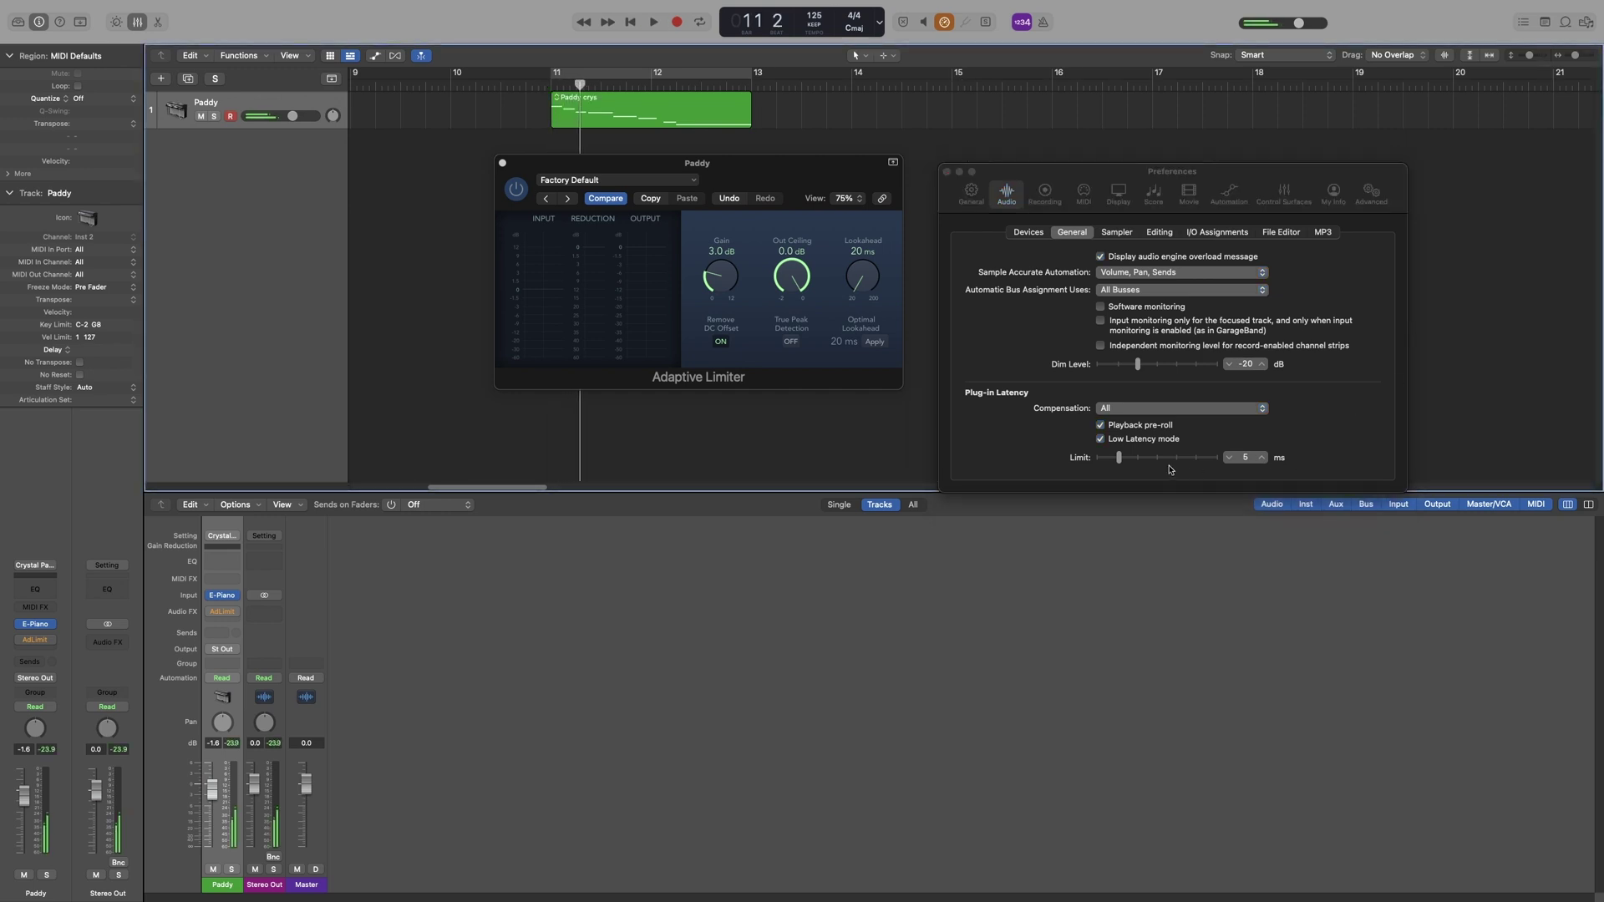
{"action": "left_click", "coordinate": [1100, 438]}
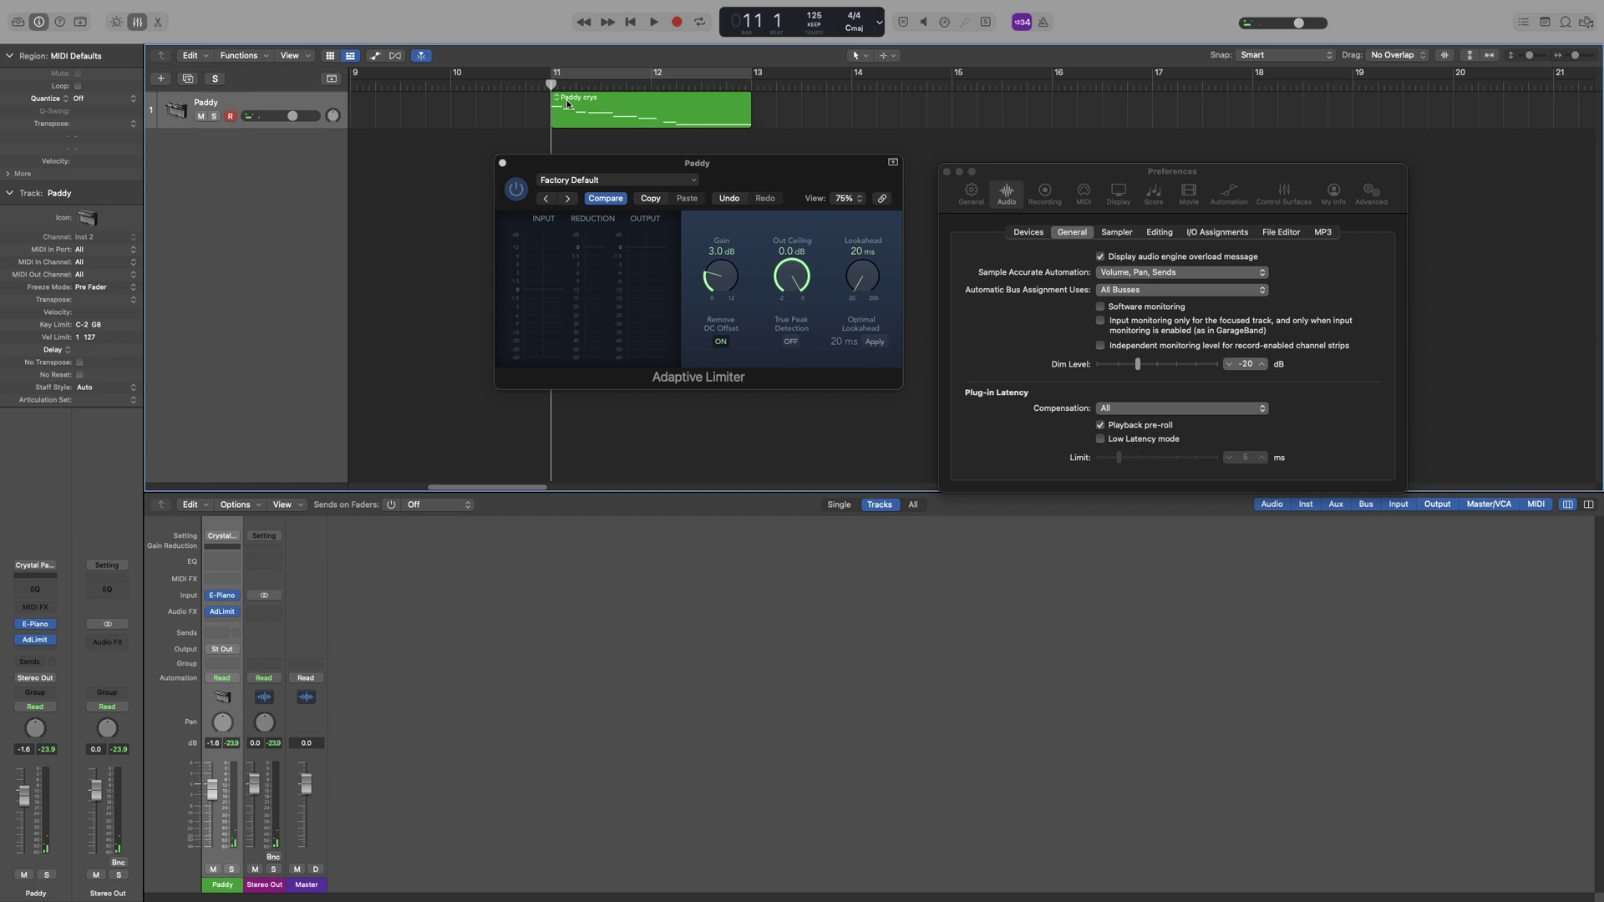
{"action": "left_click_drag", "start_coordinate": [720, 276], "coordinate": [723, 167]}
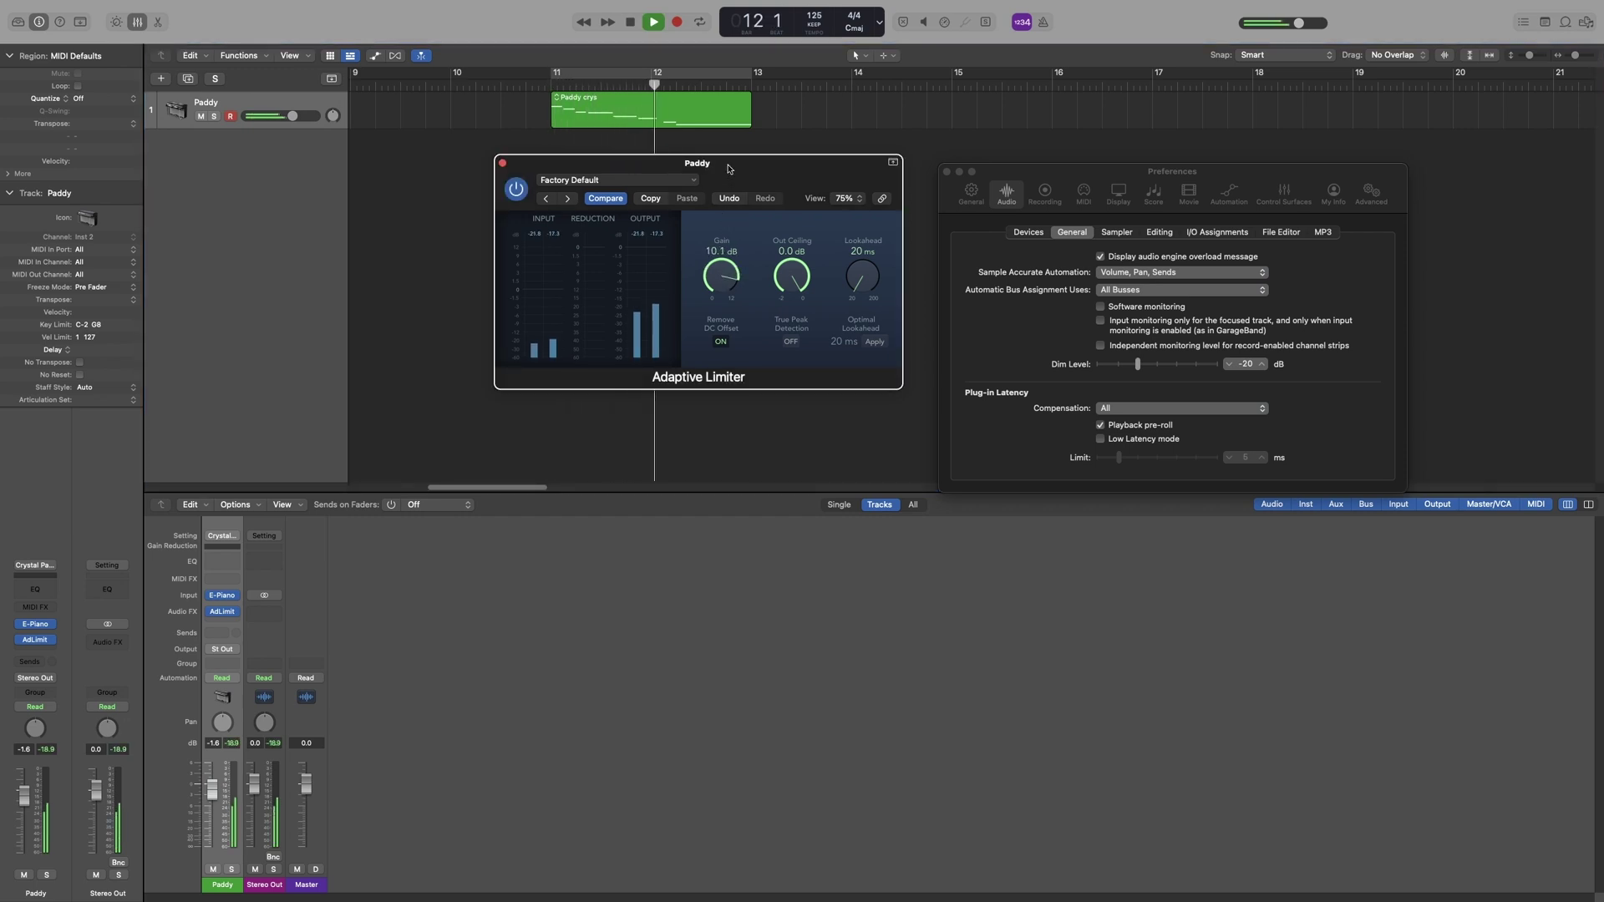
{"action": "left_click", "coordinate": [550, 87]}
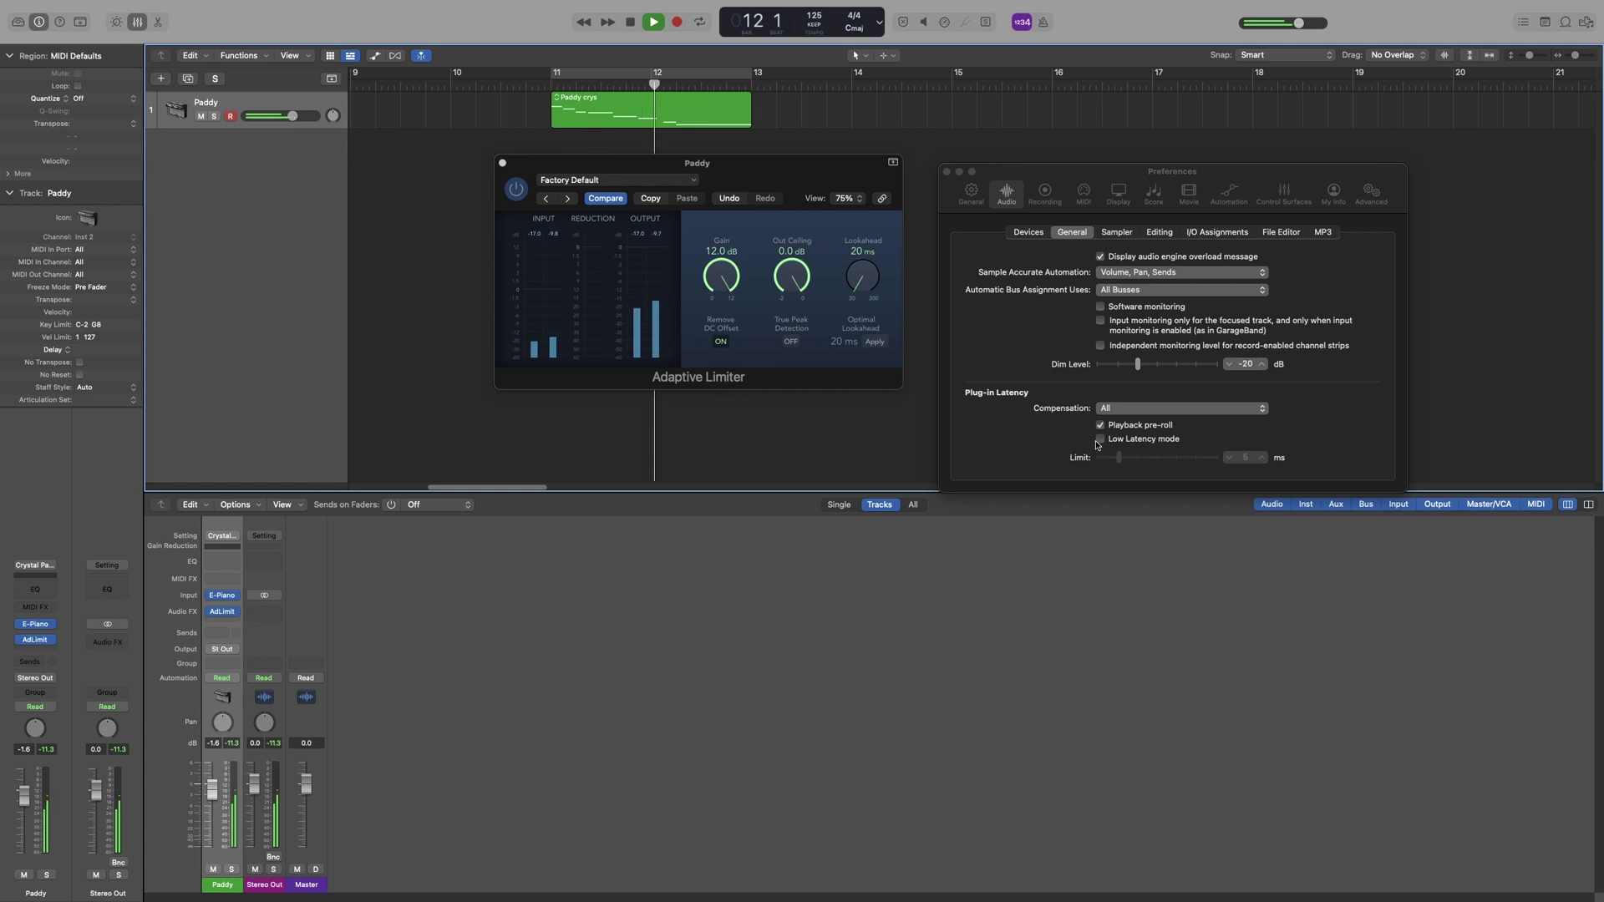
{"action": "key", "text": "space"}
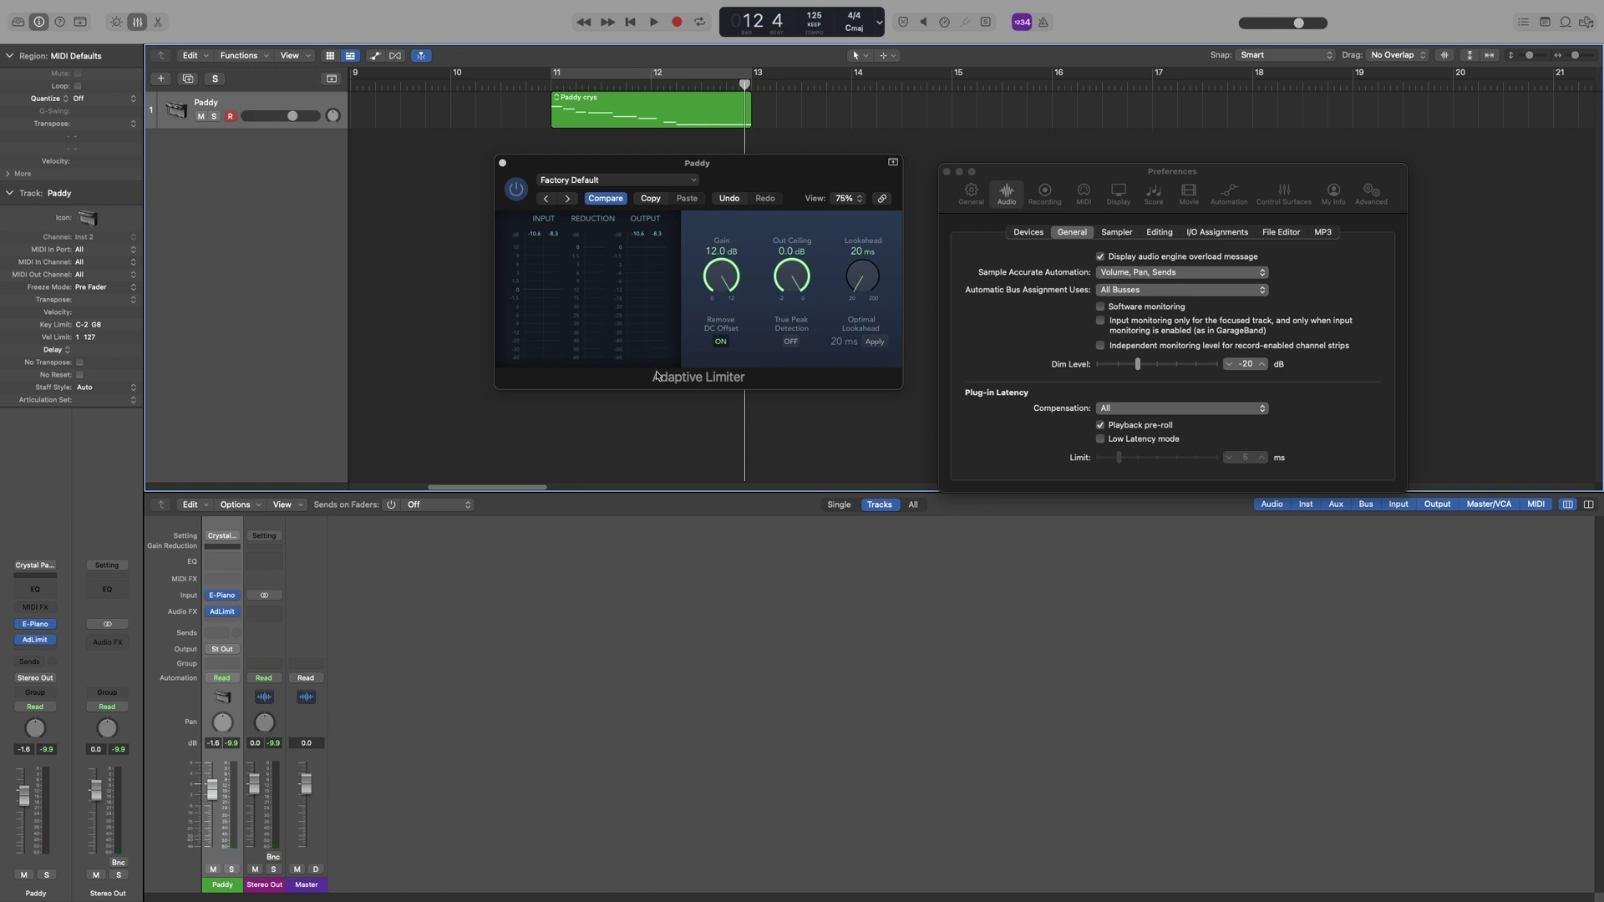
- Re-enable Low Latency mode with a 19 ms limit and cycle bars 11–13
{"action": "left_click", "coordinate": [1122, 440]}
{"action": "left_click_drag", "start_coordinate": [1120, 460], "coordinate": [1162, 466]}
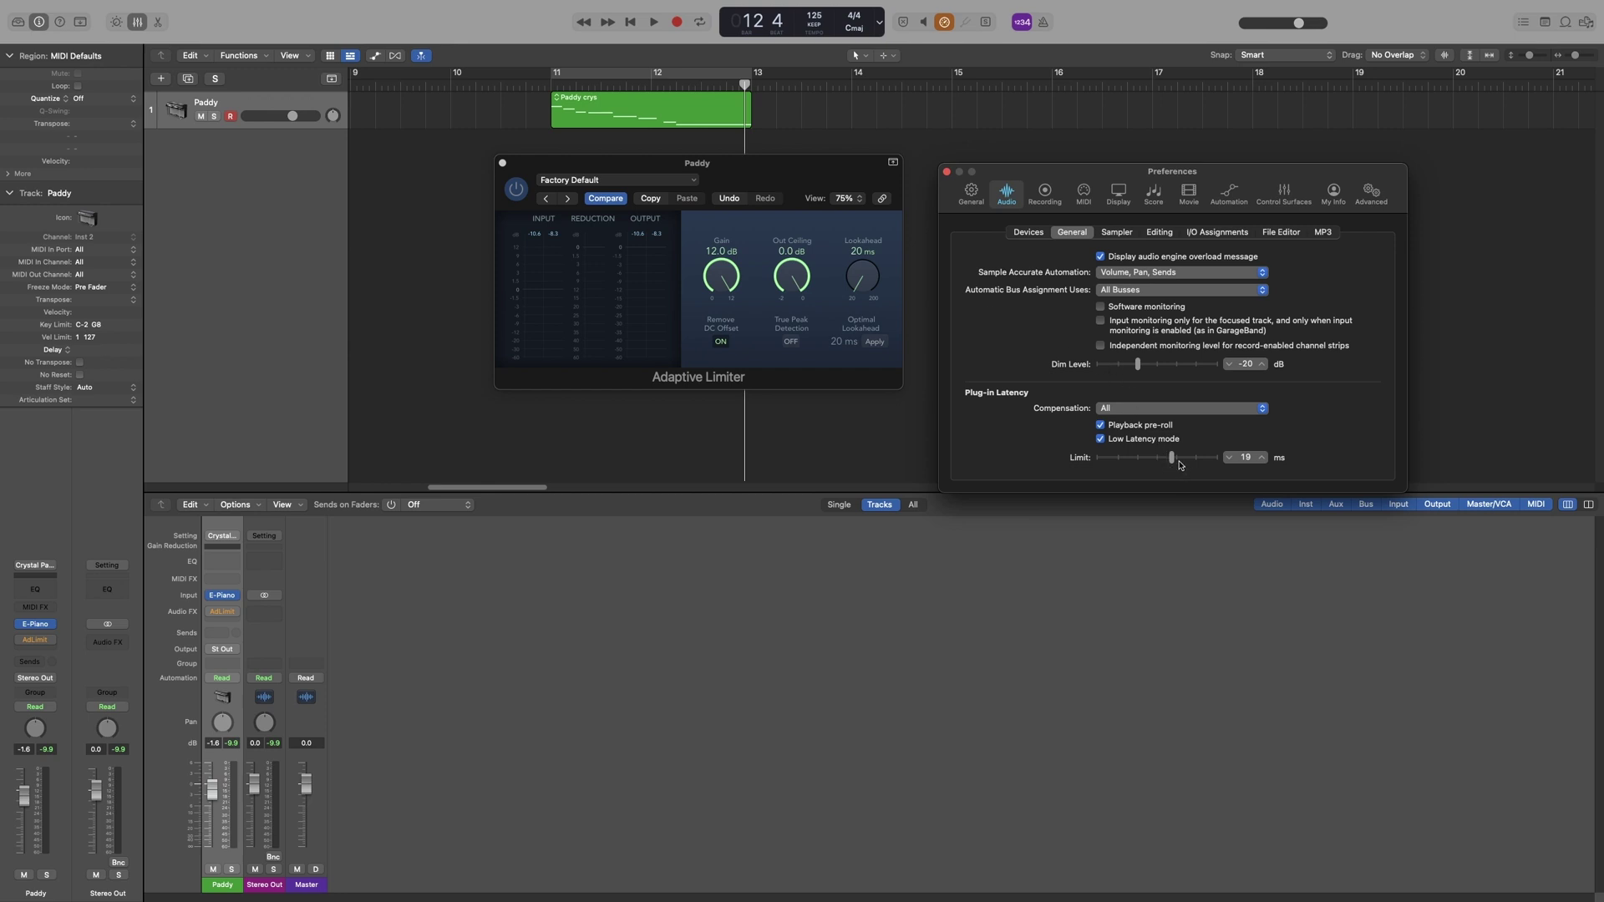
{"action": "left_click", "coordinate": [687, 123]}
{"action": "key", "text": "super+u"}
- Play the cycle with the plug-in latency limit raised to 20 ms
{"action": "key", "text": "space"}
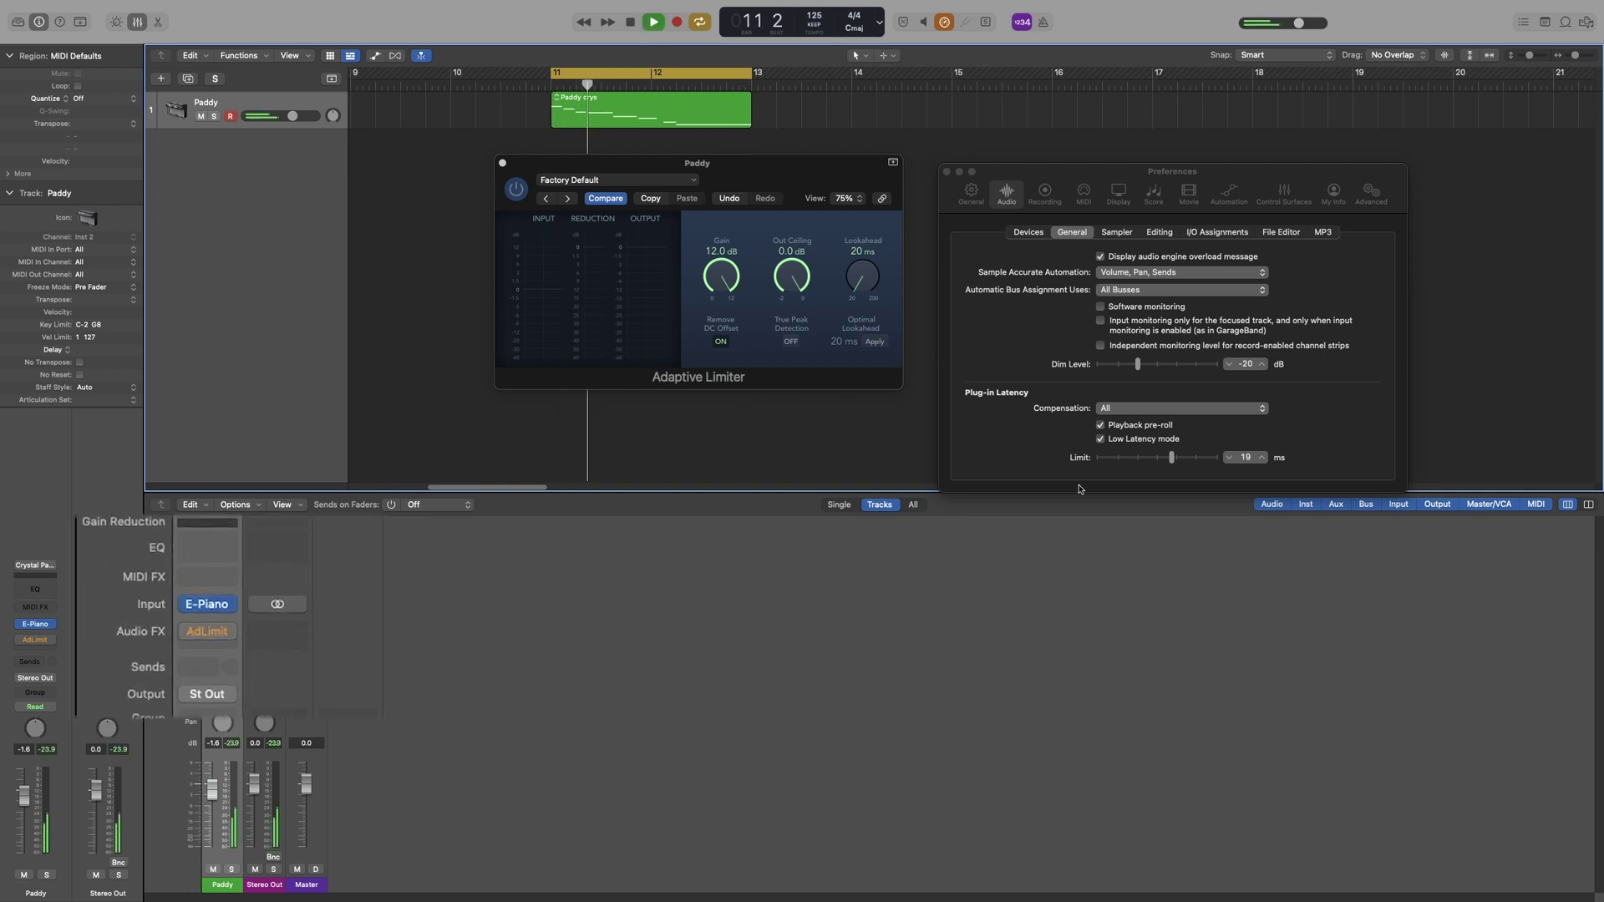
{"action": "left_click", "coordinate": [1174, 461]}
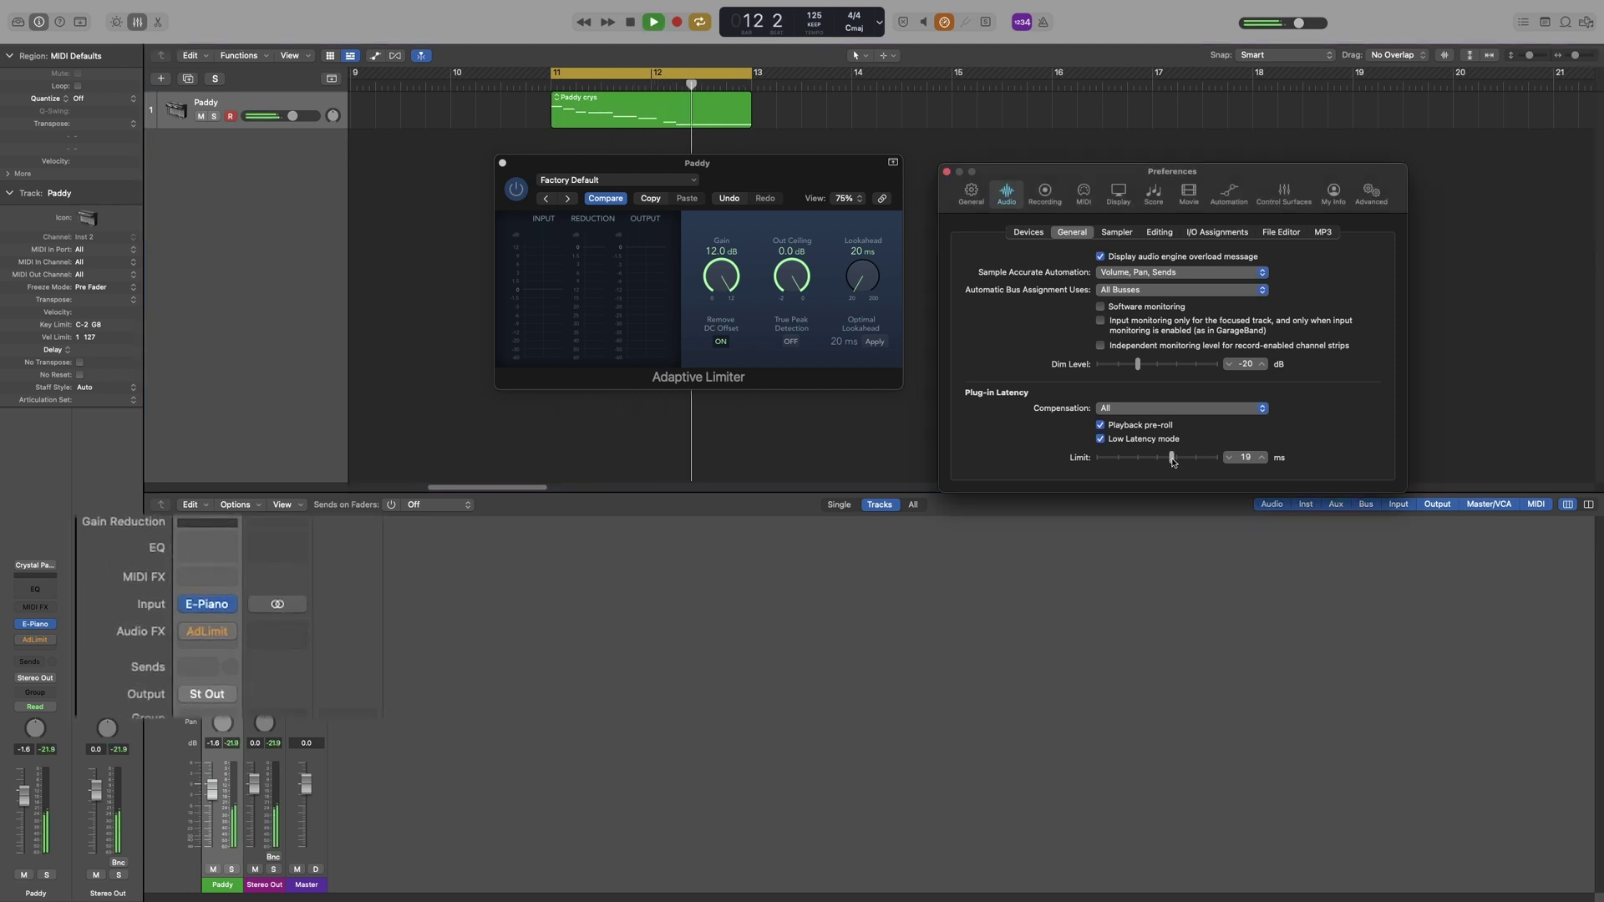
{"action": "left_click_drag", "start_coordinate": [1174, 461], "coordinate": [1179, 463]}
{"action": "key", "text": "space"}
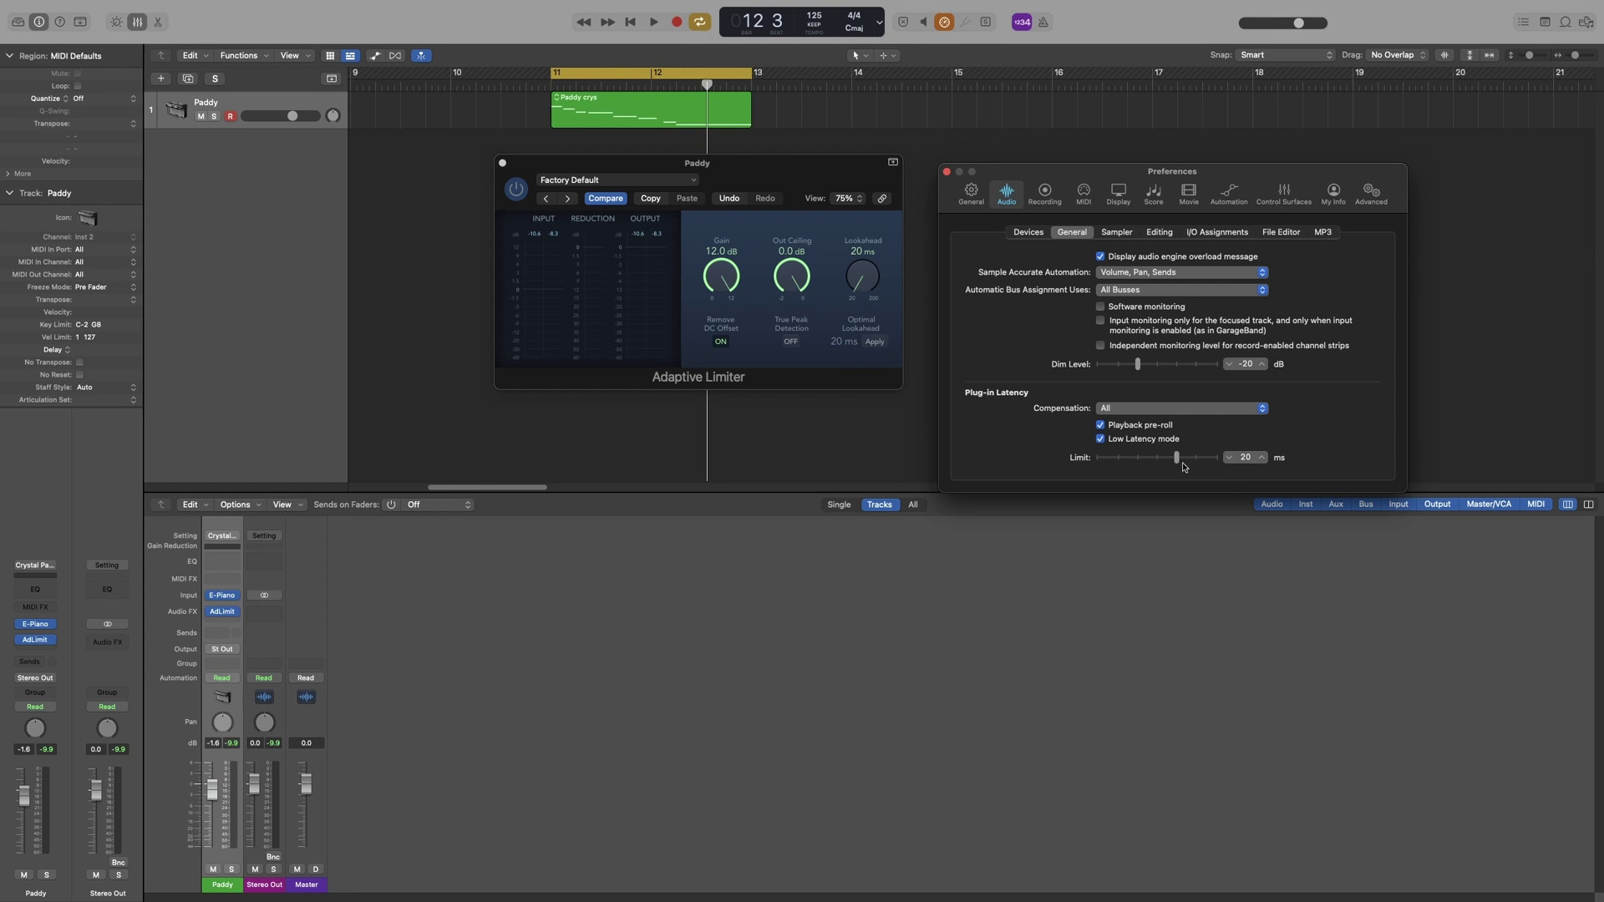
- Try a 30 ms latency limit, drop it to 6 ms, and close Preferences
{"action": "left_click_drag", "start_coordinate": [1174, 461], "coordinate": [1228, 458]}
{"action": "left_click_drag", "start_coordinate": [1214, 460], "coordinate": [1123, 469]}
{"action": "left_click", "coordinate": [947, 172]}
- Close the Adaptive Limiter window and bounce the Paddy crys region in place to a new track
{"action": "left_click", "coordinate": [502, 163]}
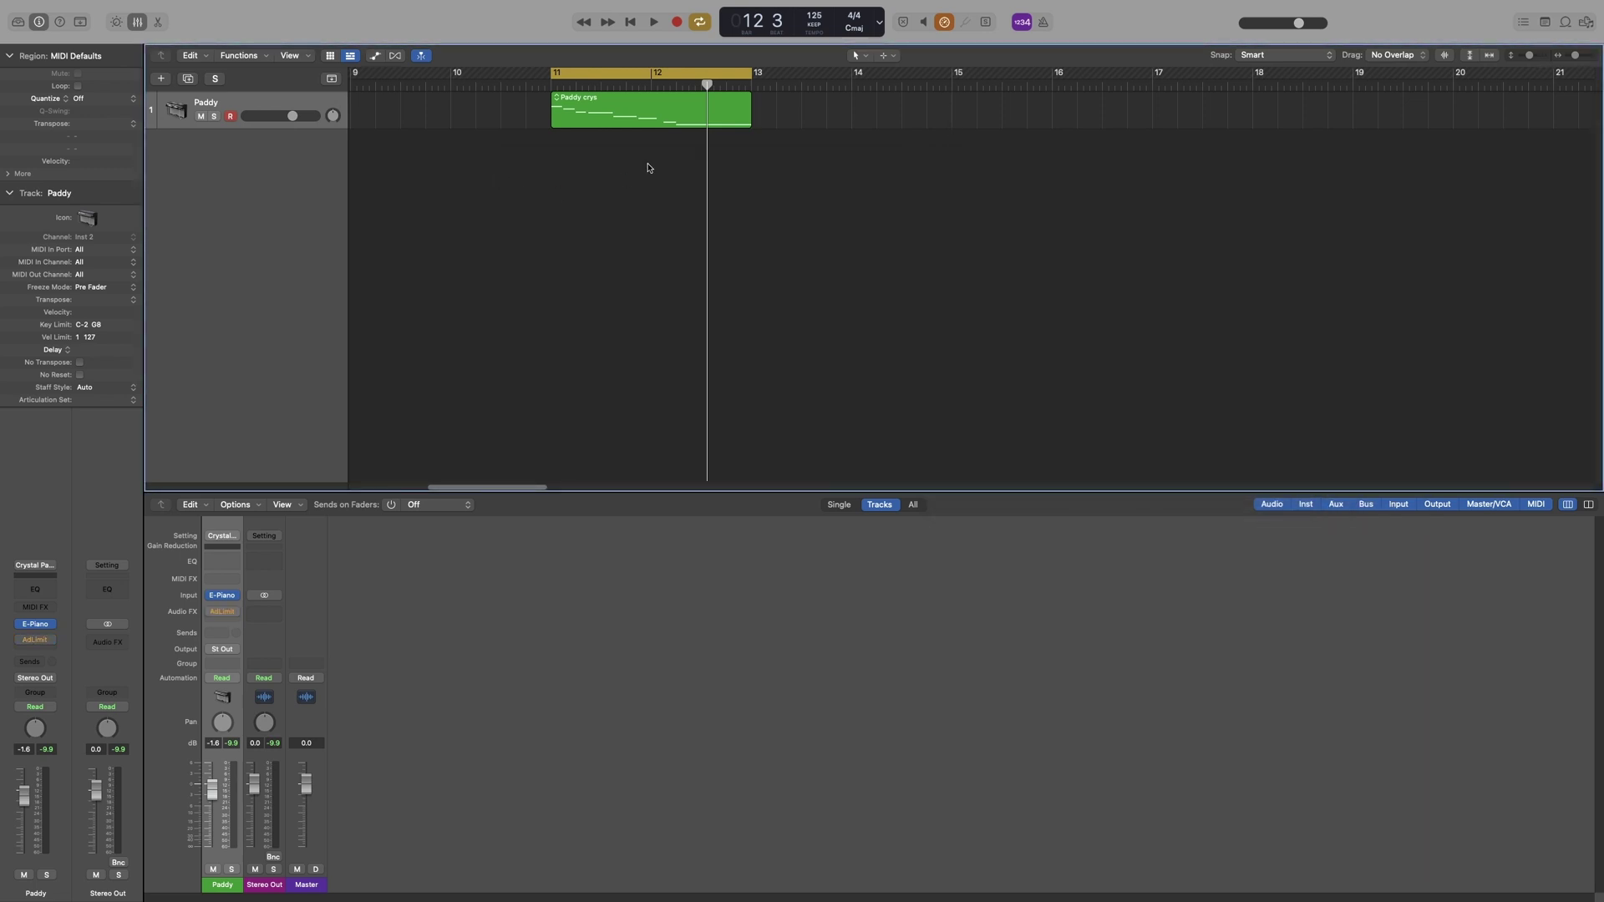
{"action": "left_click", "coordinate": [650, 119]}
{"action": "key", "text": "ctrl+b"}
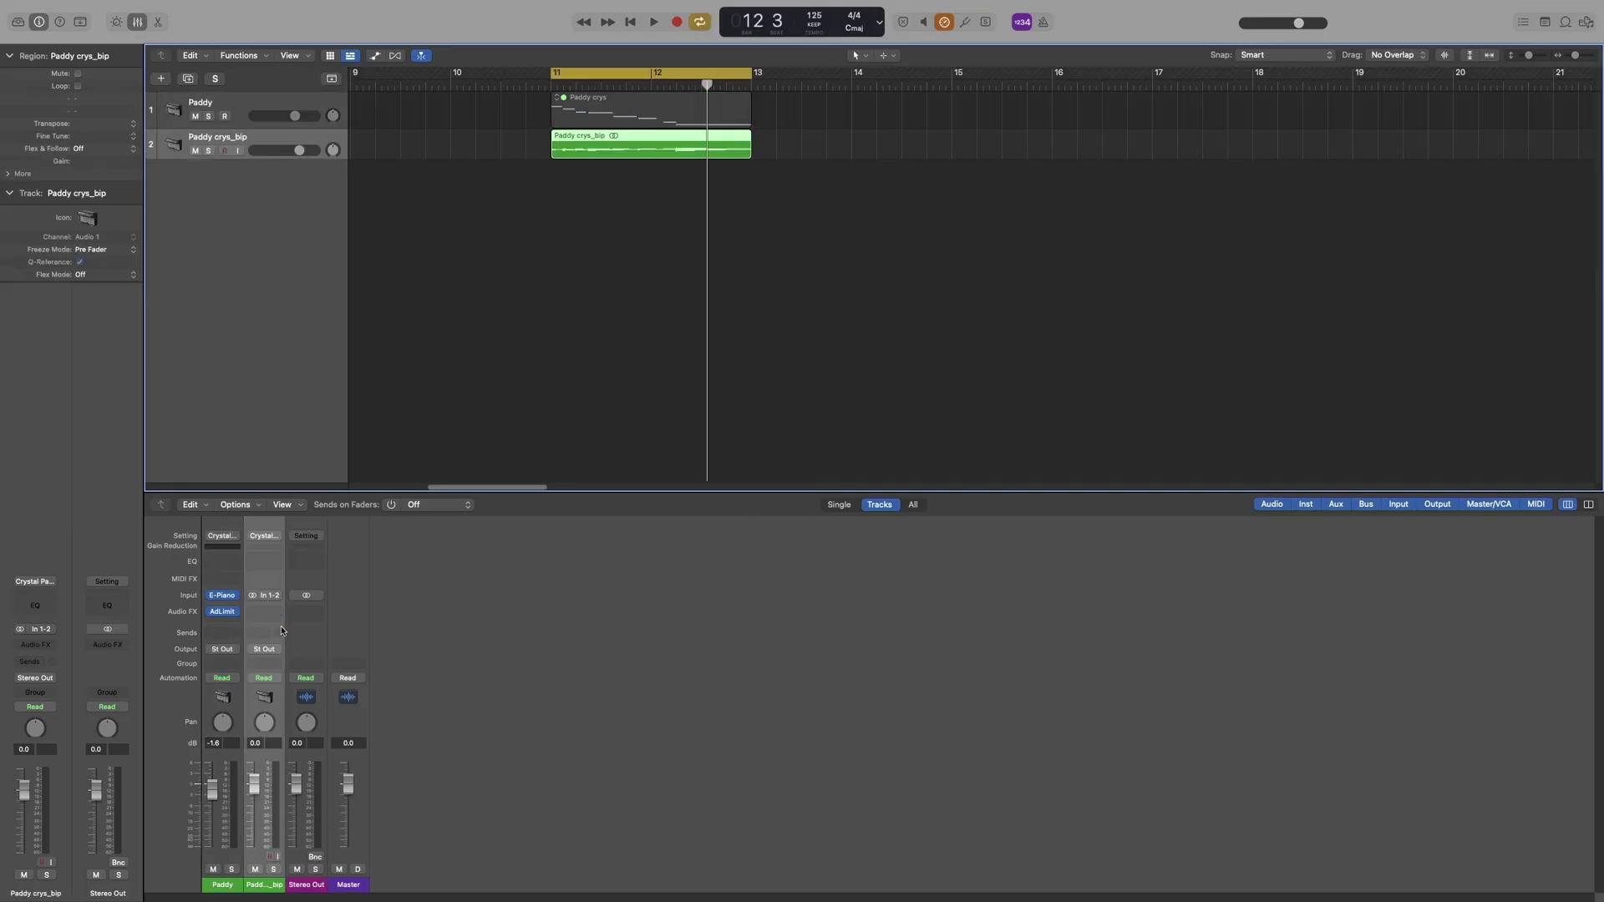
- Add a Bus 1 send on Paddy crys_bip, reopen Preferences, and make the track taller
{"action": "left_click", "coordinate": [266, 632]}
{"action": "left_click", "coordinate": [368, 393]}
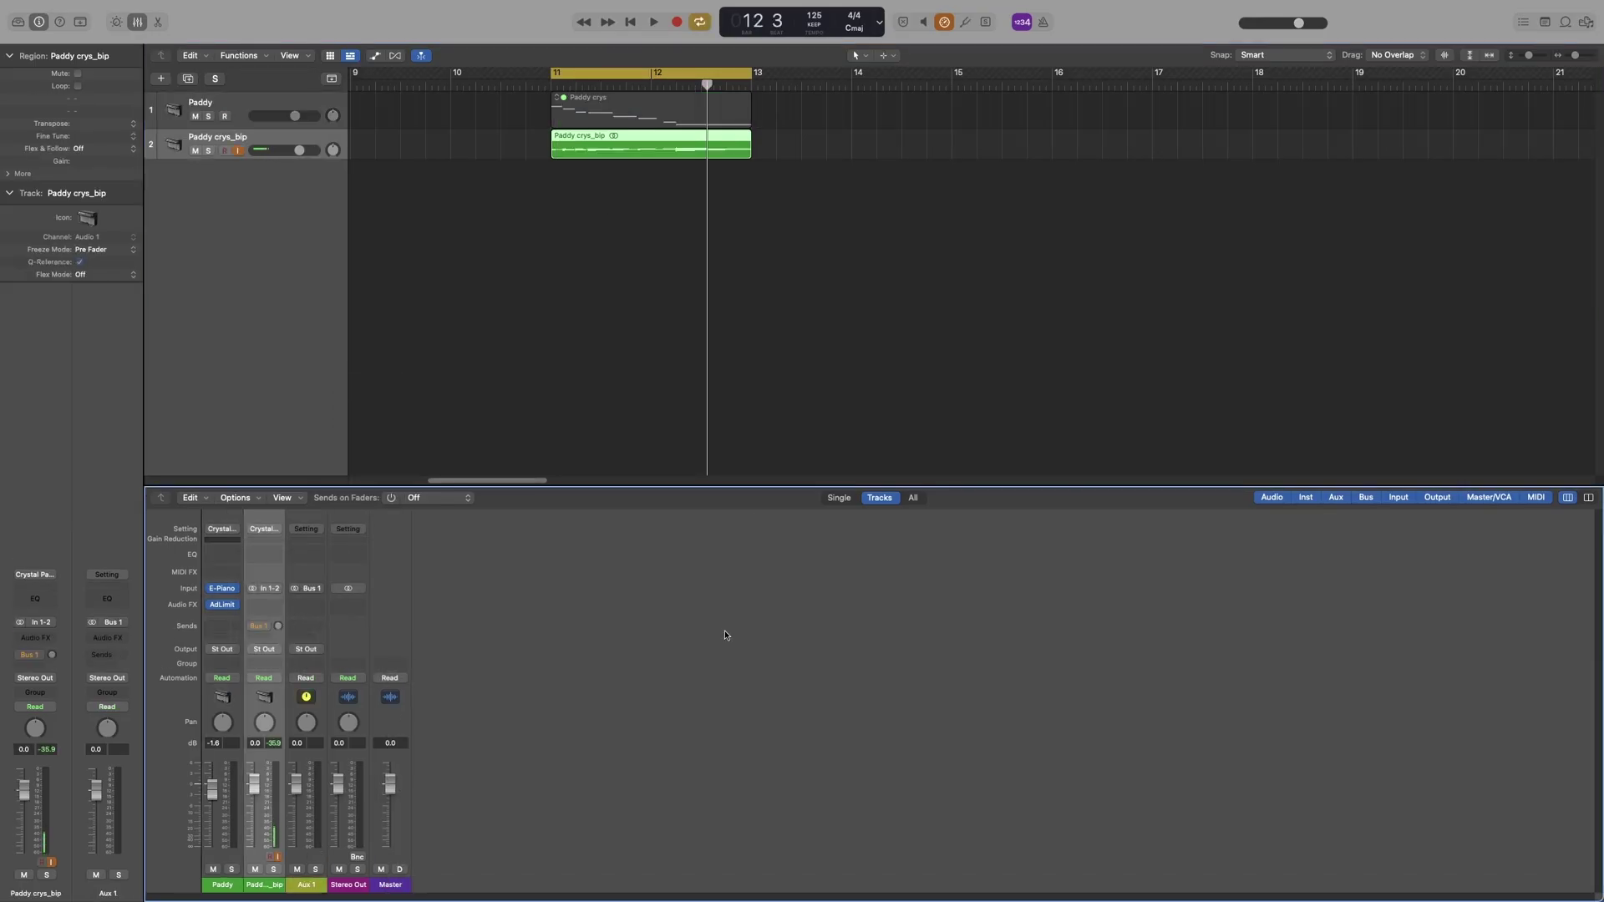
{"action": "key", "text": "super+comma"}
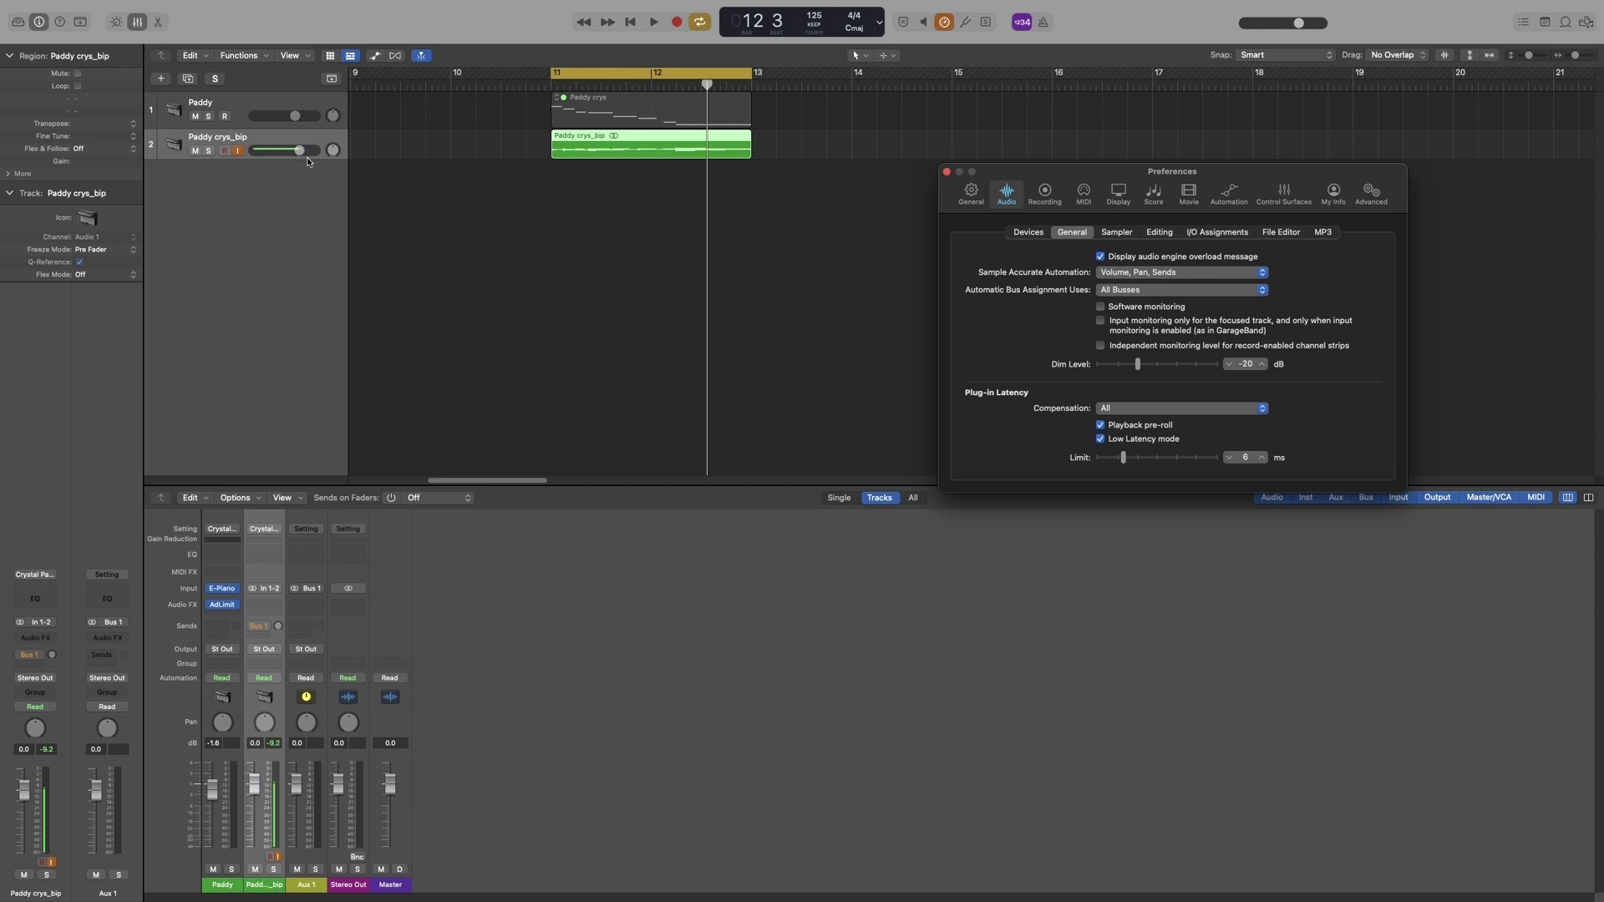
{"action": "left_click_drag", "start_coordinate": [308, 162], "coordinate": [311, 194]}
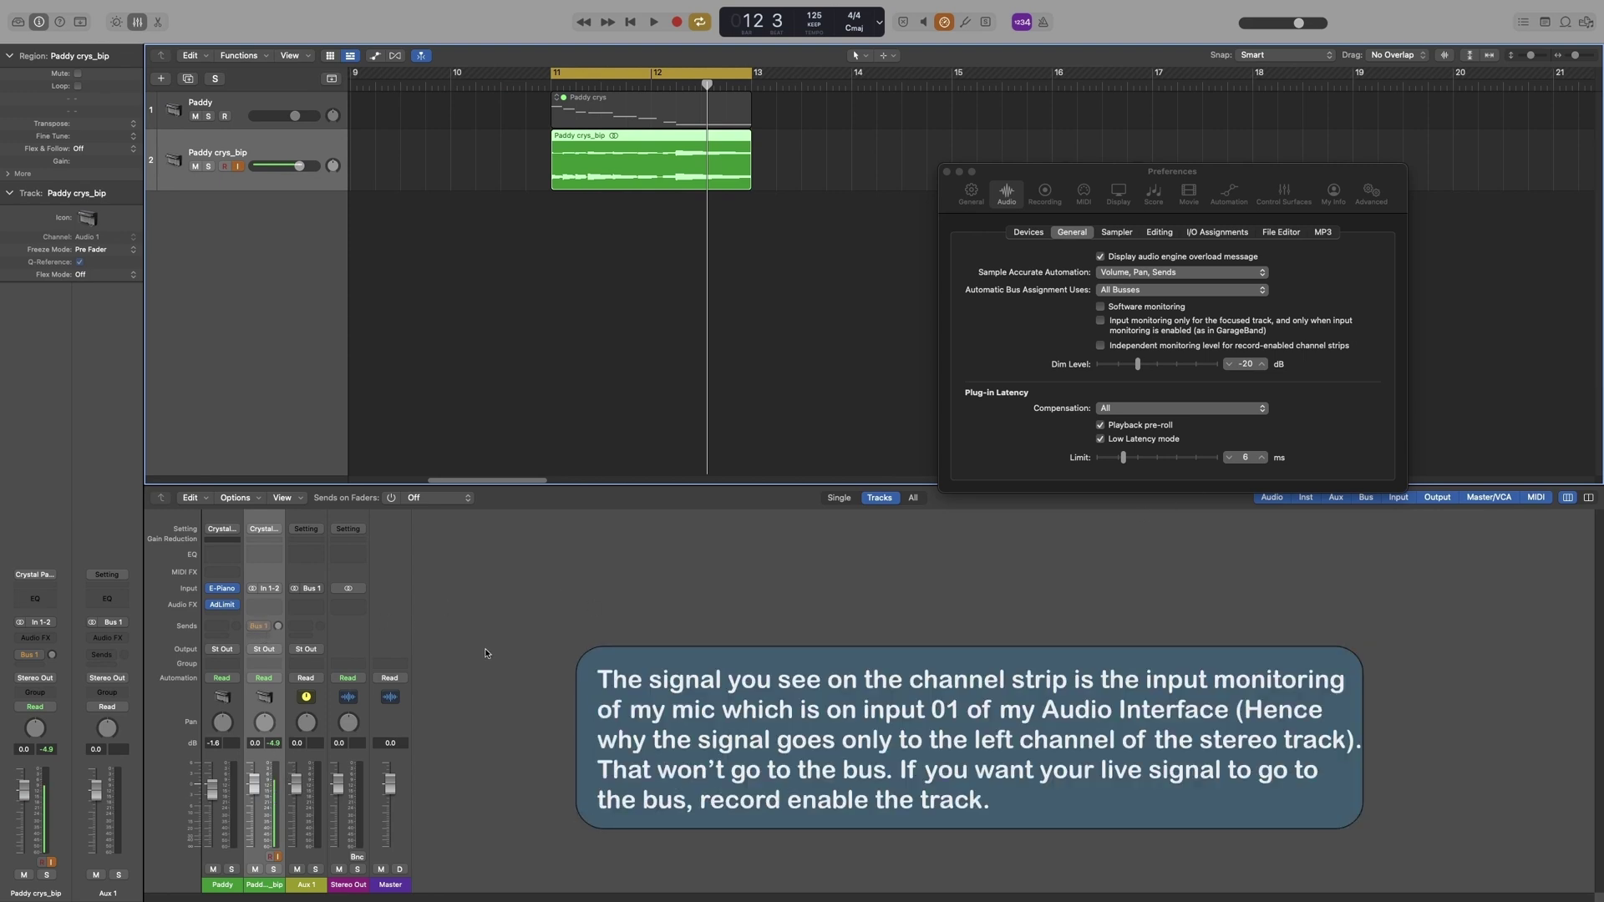
- During playback, reset the Paddy crys_bip Bus 1 send level to 0.0 dB
{"action": "key", "text": "space"}
{"action": "key", "text": "space"}
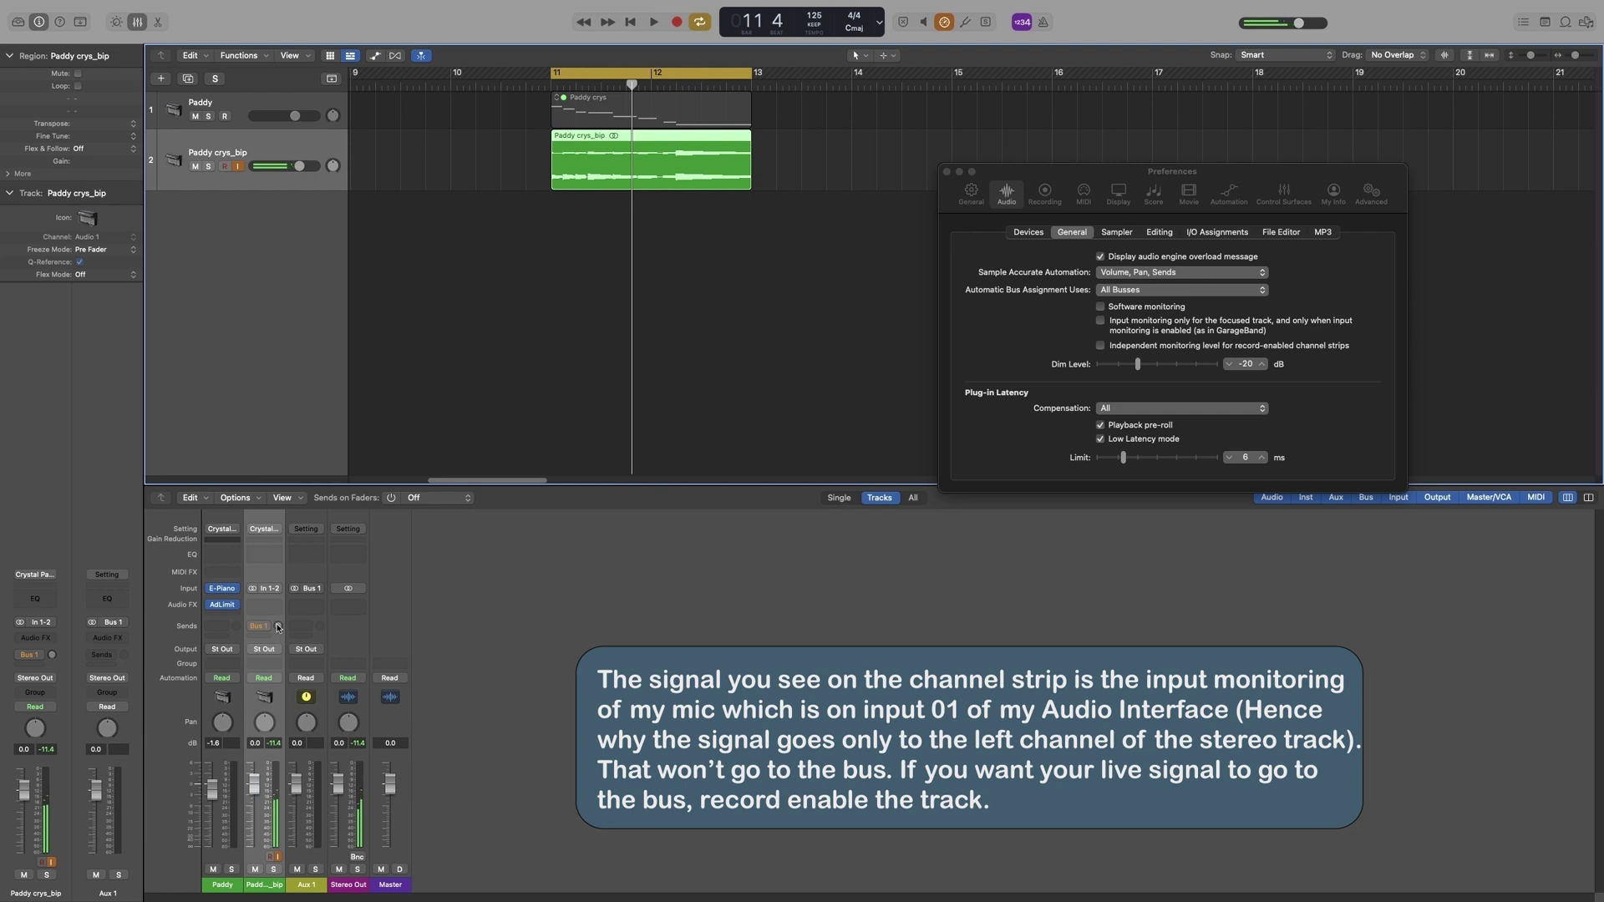
{"action": "mouse_move", "coordinate": [277, 630]}
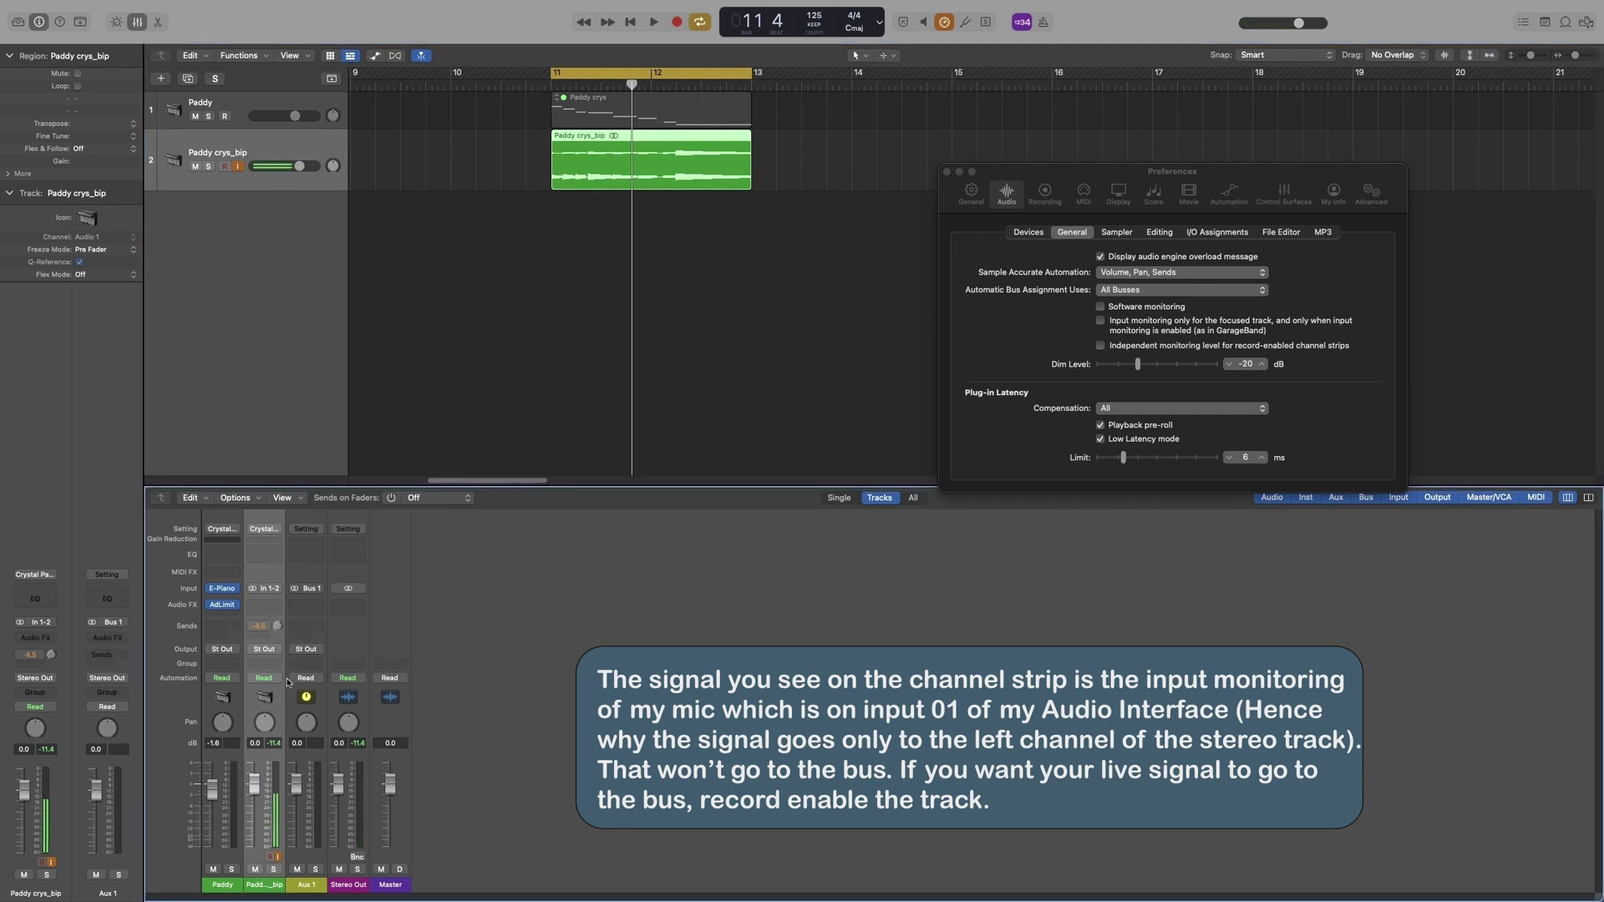
{"action": "left_click", "coordinate": [277, 626], "text": "alt"}
{"action": "key", "text": "space"}
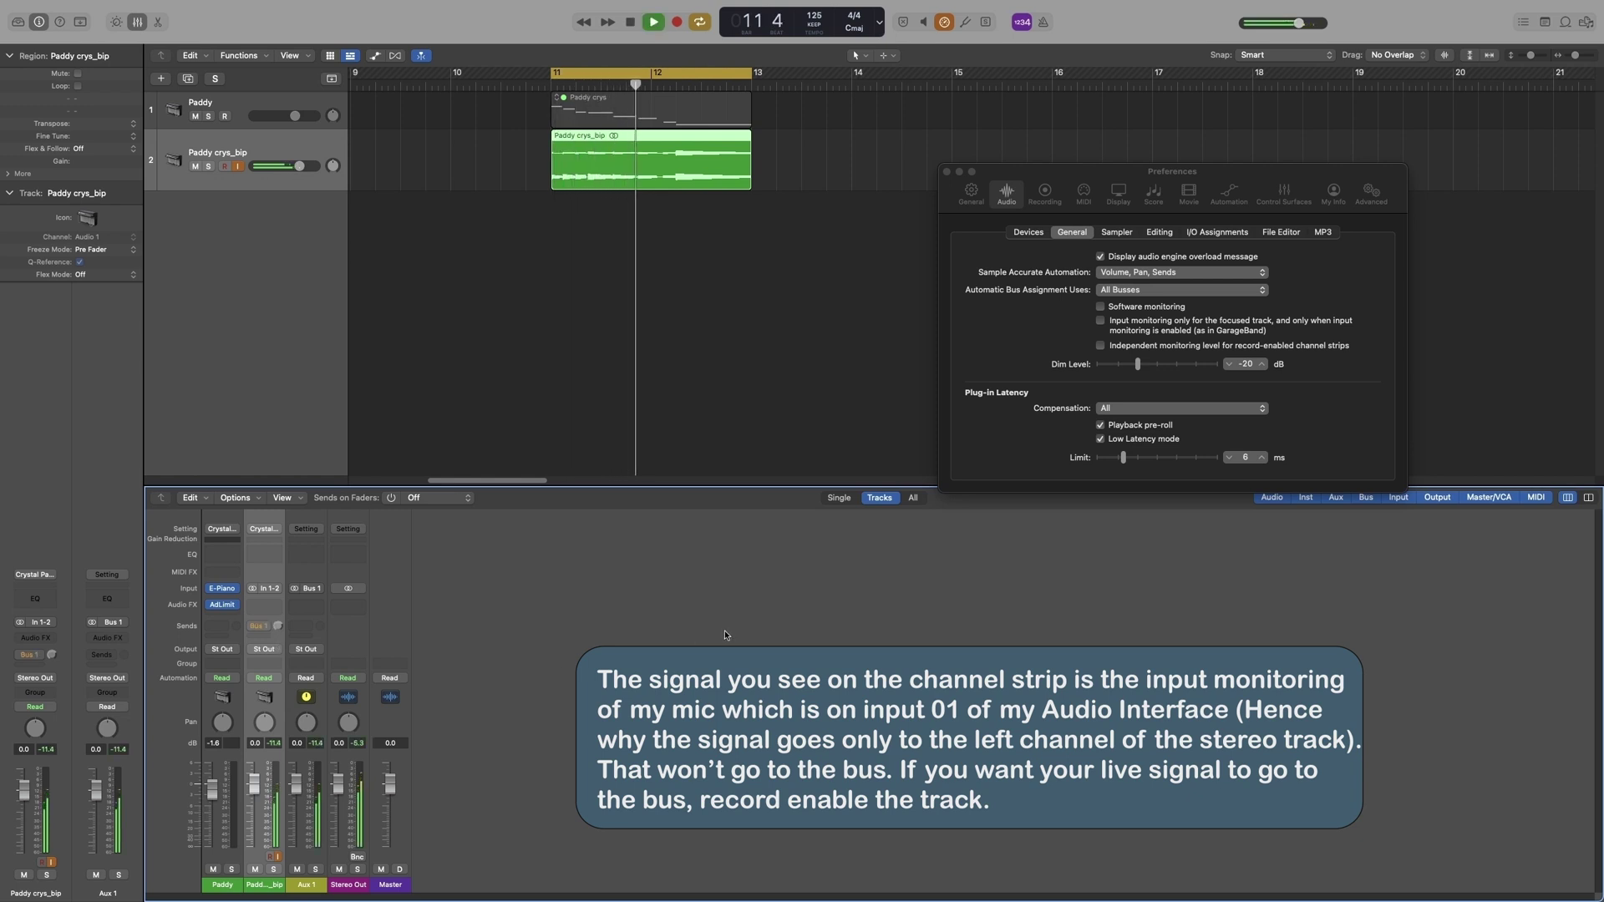
{"action": "key", "text": "space"}
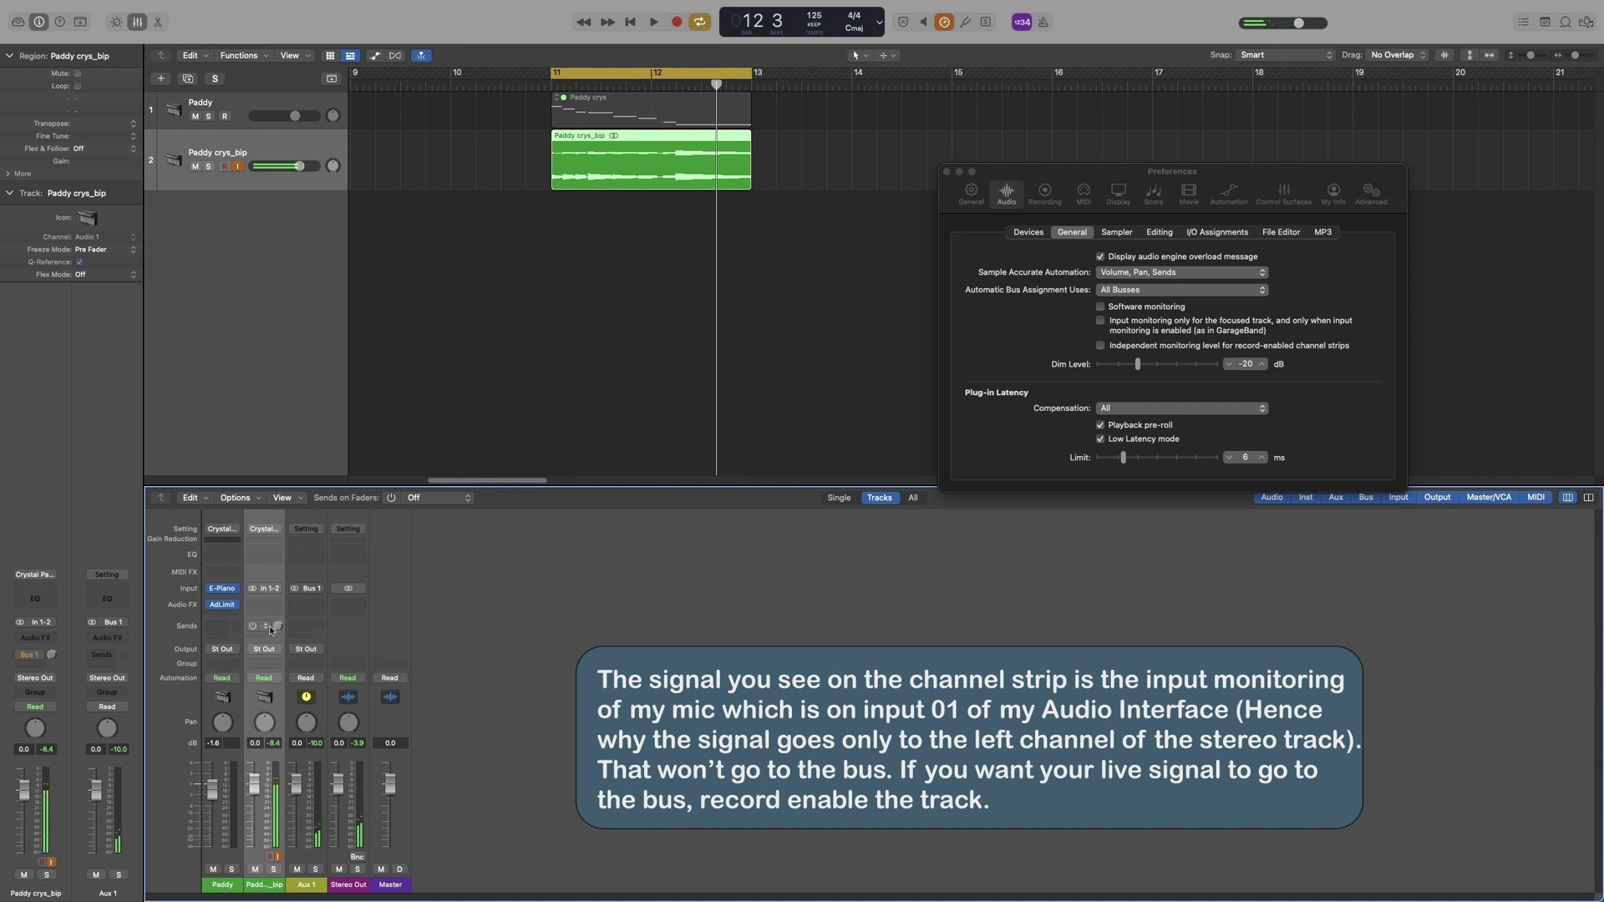
- Lower the plug-in latency limit to 0 ms and resume cycling playback
{"action": "left_click", "coordinate": [1117, 464]}
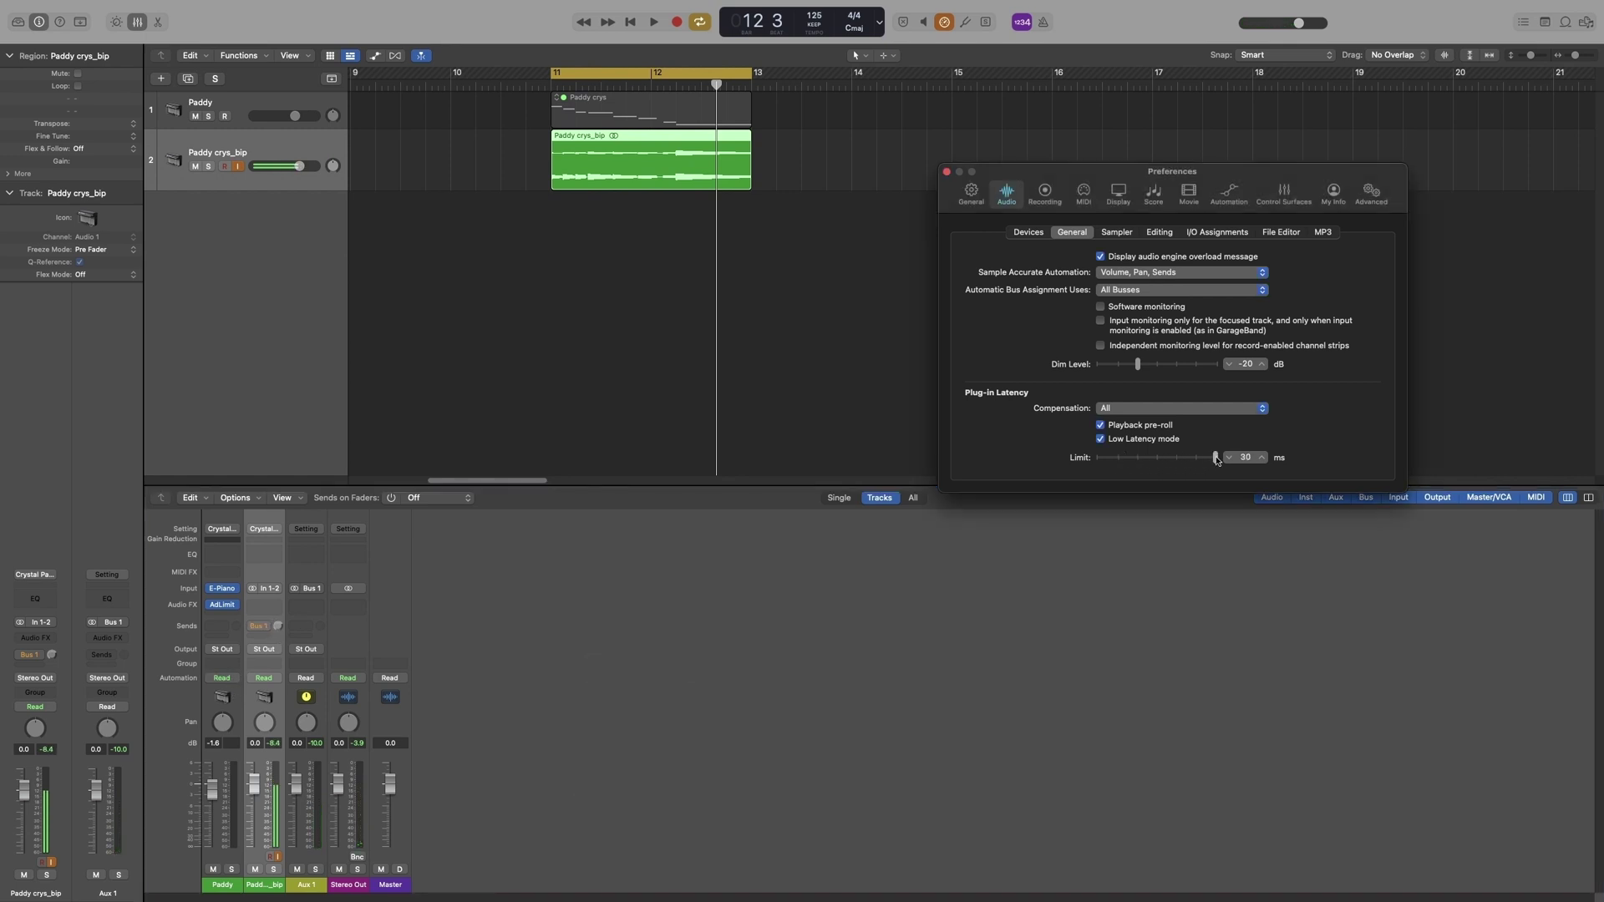
{"action": "left_click_drag", "start_coordinate": [1219, 458], "coordinate": [852, 468]}
{"action": "key", "text": "space"}
{"action": "key", "text": "space"}
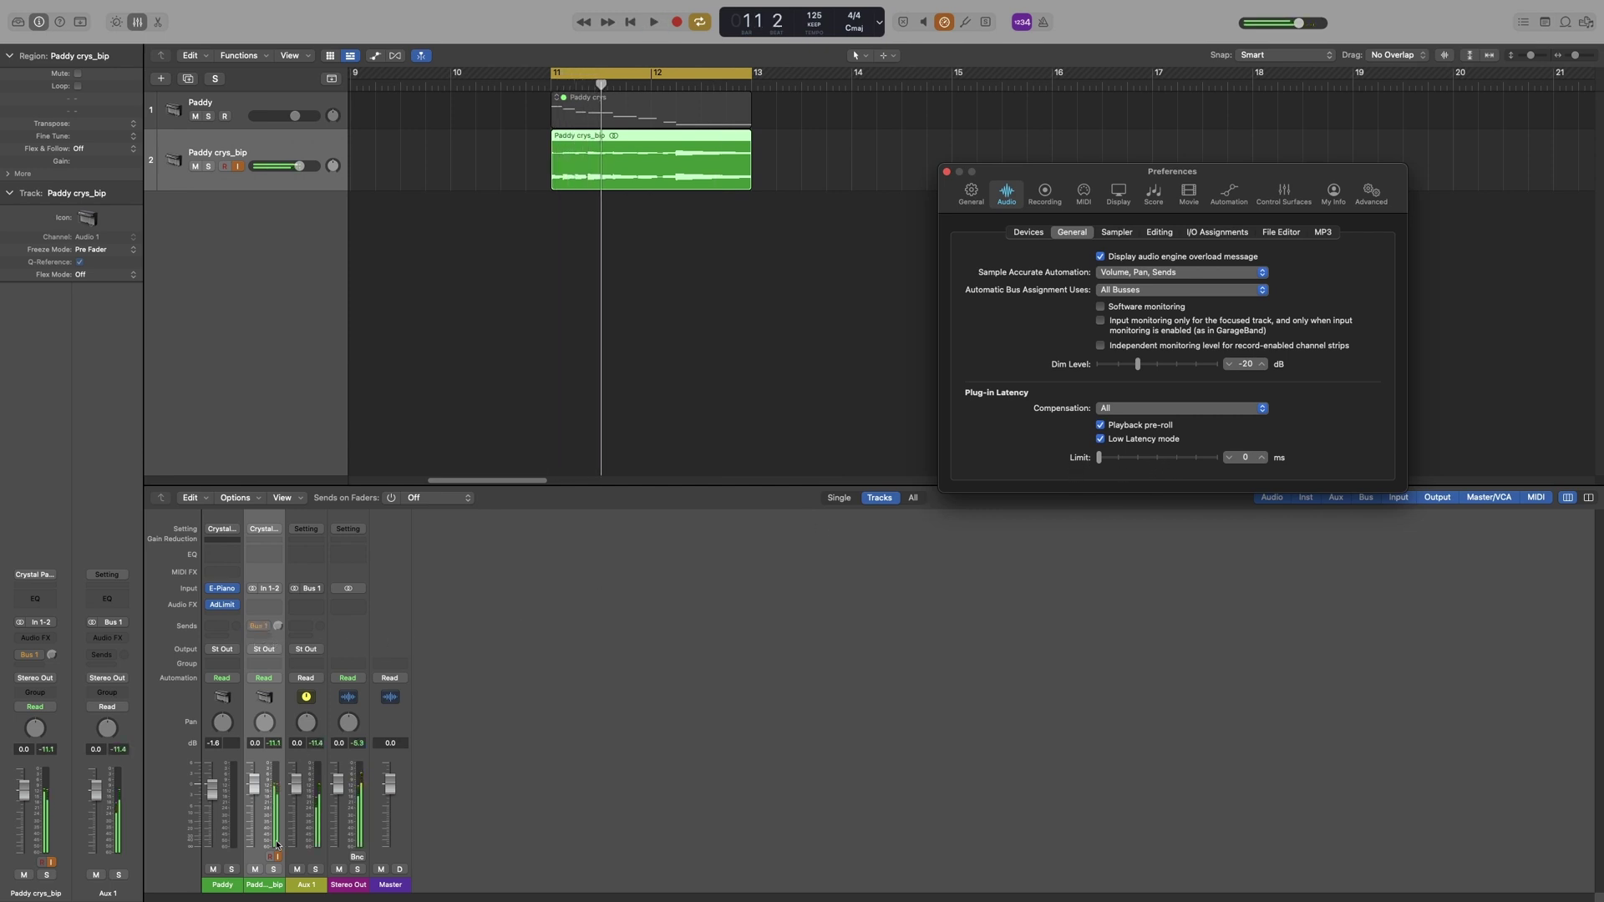